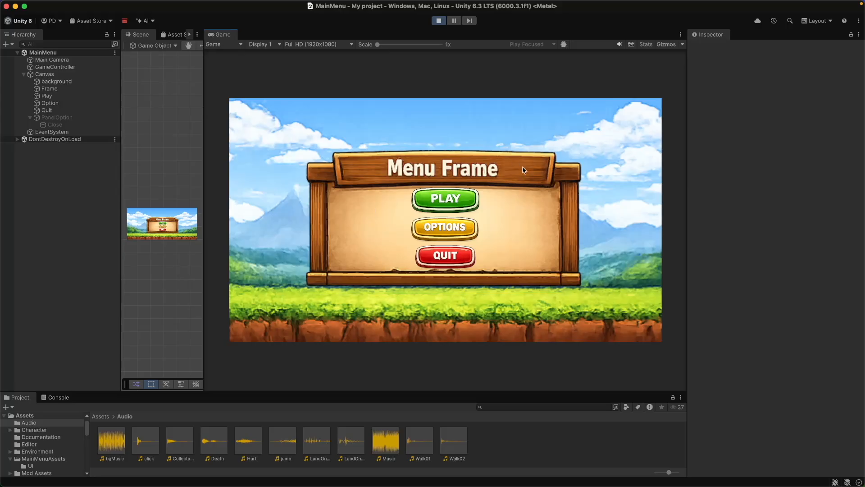
- Test the running main menu by opening and closing the options panel and using the Quit button
click(464, 236)
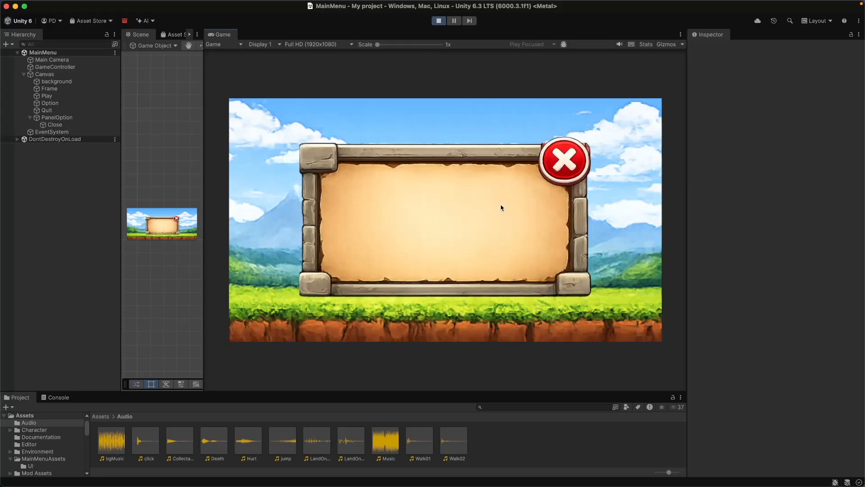
click(565, 159)
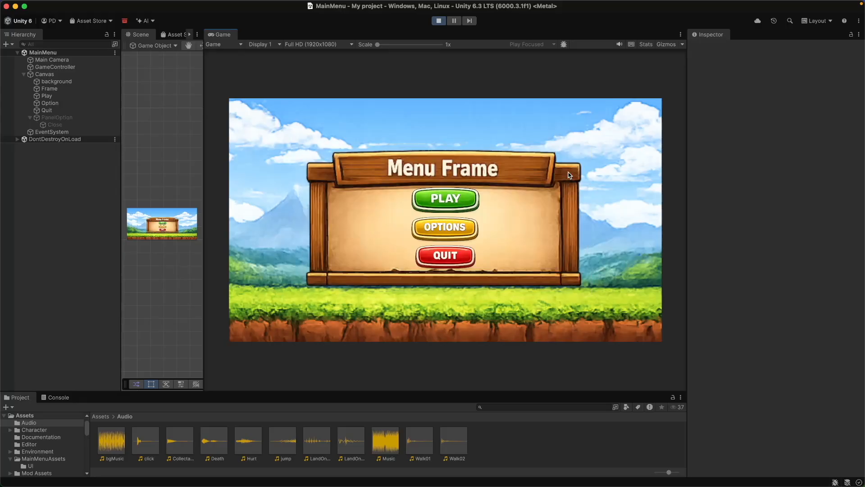
click(456, 257)
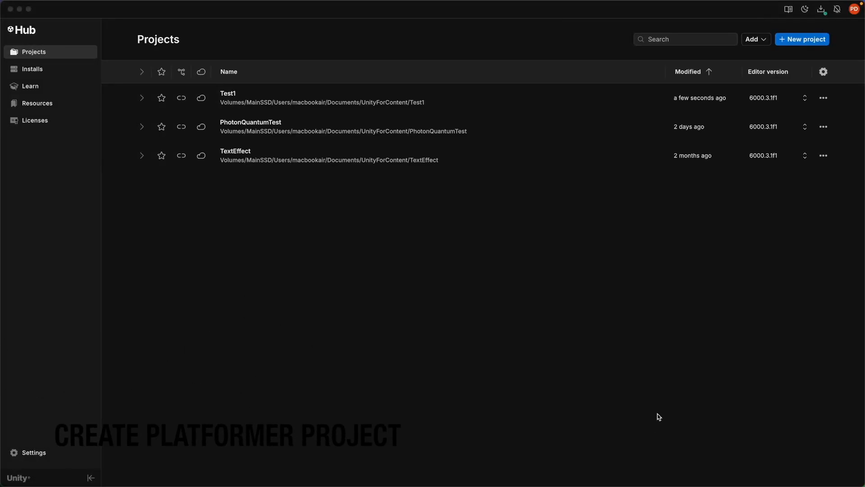
- Switch to Unity Hub and create a new project from the 2D Platformer Microgame template
click(817, 41)
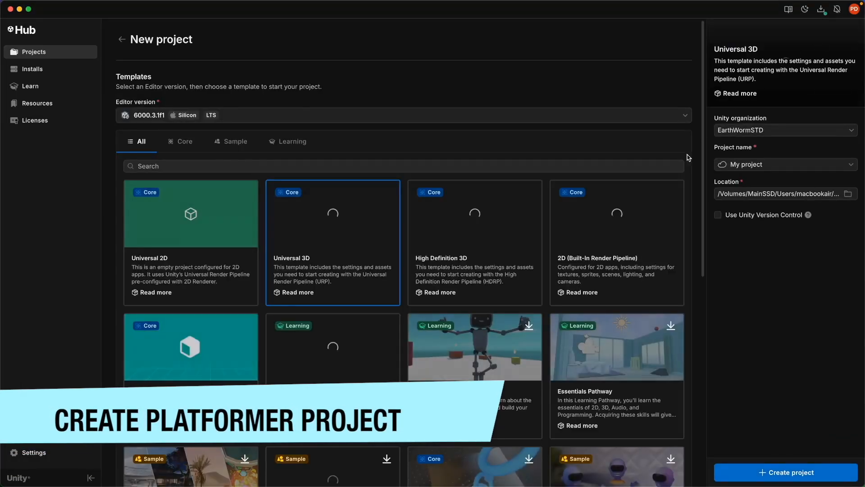
scroll(480, 395, down, 10)
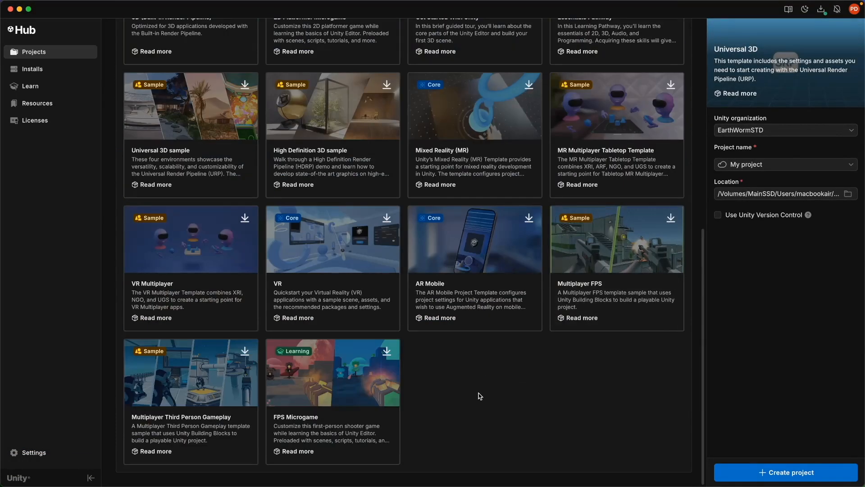
scroll(480, 395, up, 10)
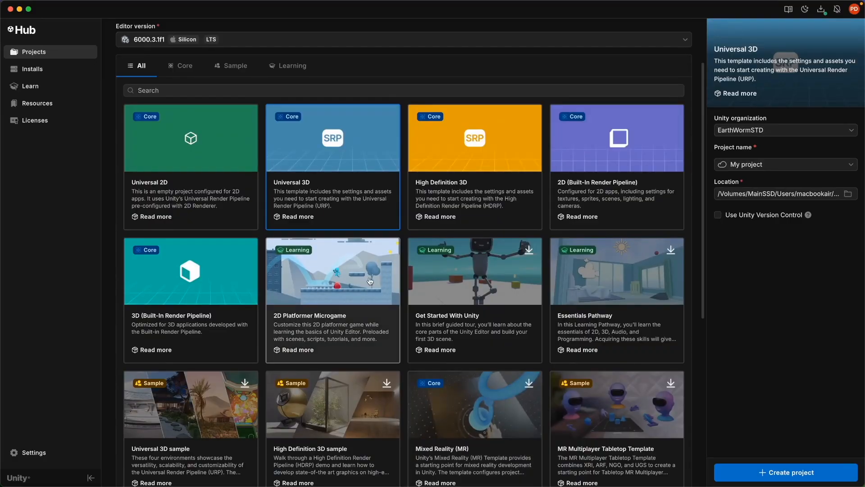
click(370, 281)
click(789, 474)
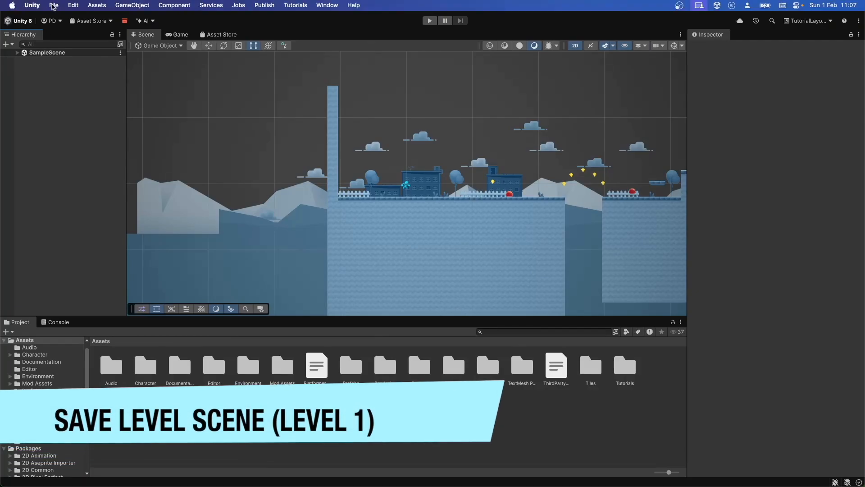
- Save the open scene as Level1 in the Scenes folder inside Assets
click(54, 5)
click(54, 64)
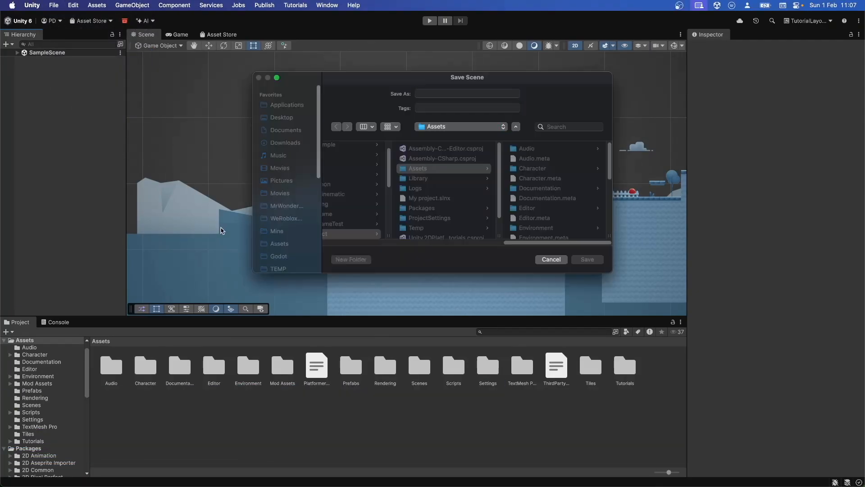
scroll(536, 194, down, 10)
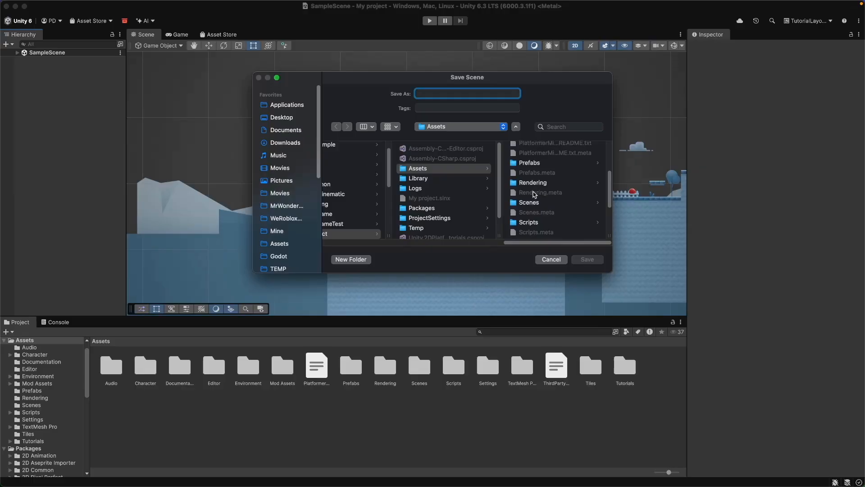
click(536, 194)
click(462, 92)
text(Level)
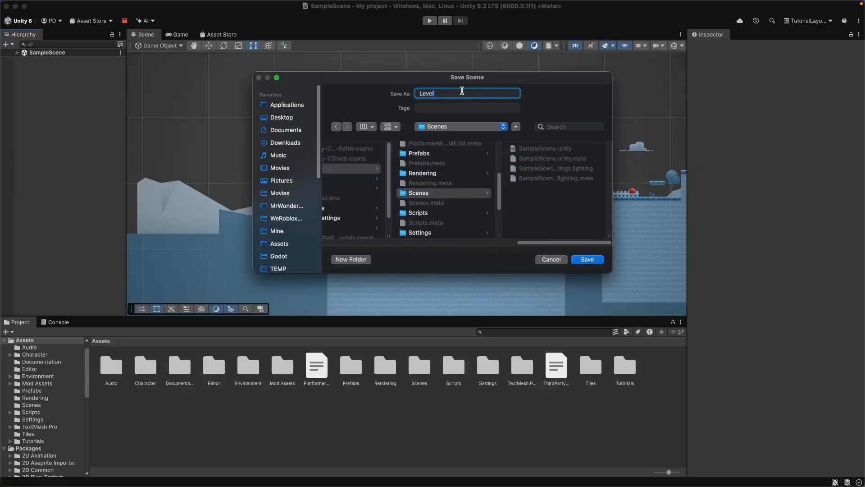
text(1)
click(586, 260)
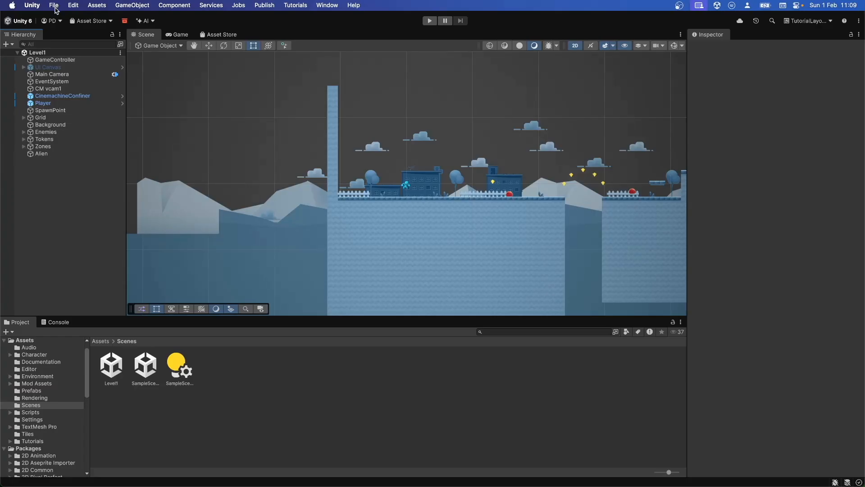
- Add the open Level1 scene to the shared scene list of the build profiles
click(54, 5)
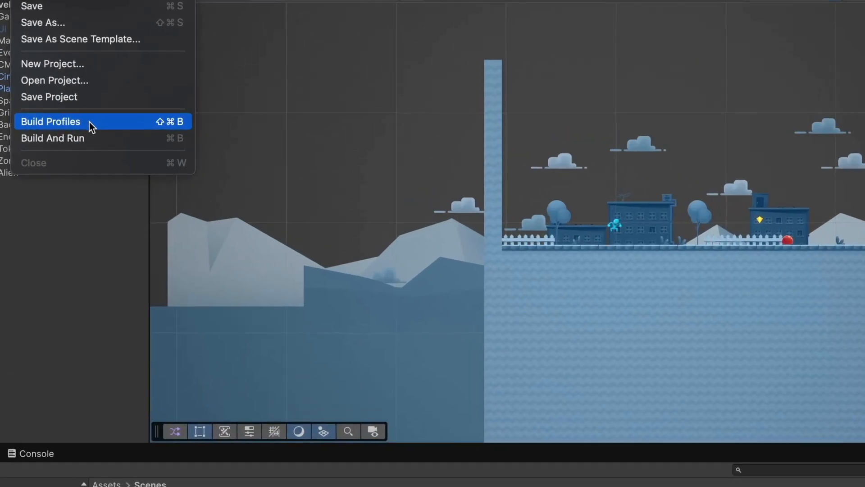
click(77, 120)
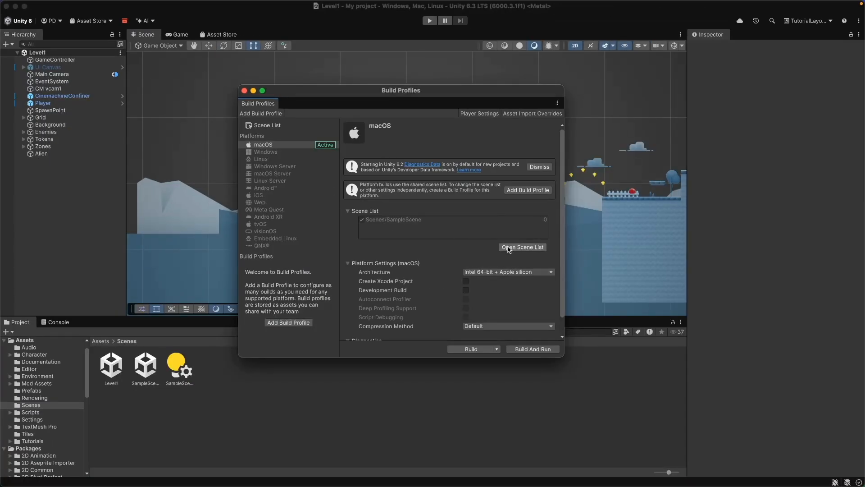
click(509, 248)
click(518, 204)
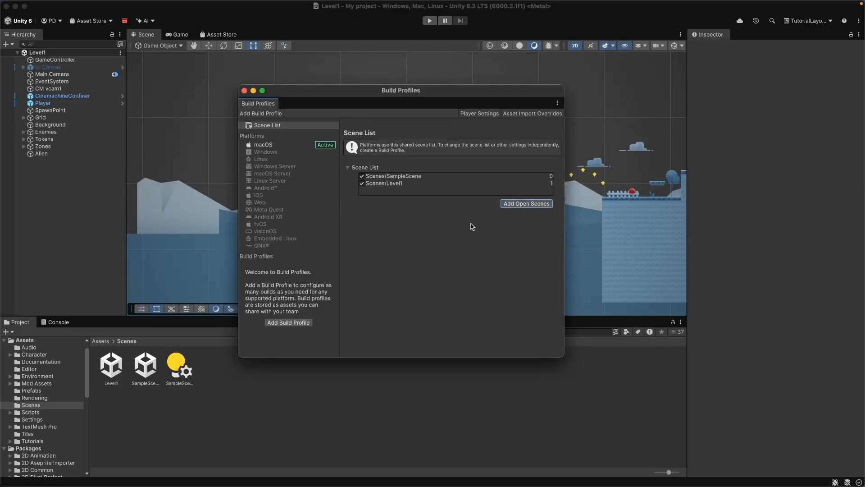
- Remove SampleScene from the build scene list and close the Build Profiles window
click(423, 176)
right_click(447, 177)
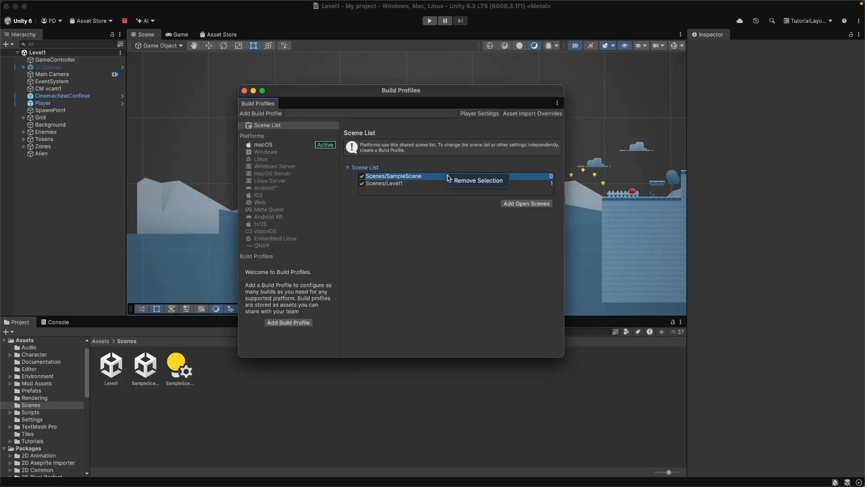
click(477, 177)
click(433, 179)
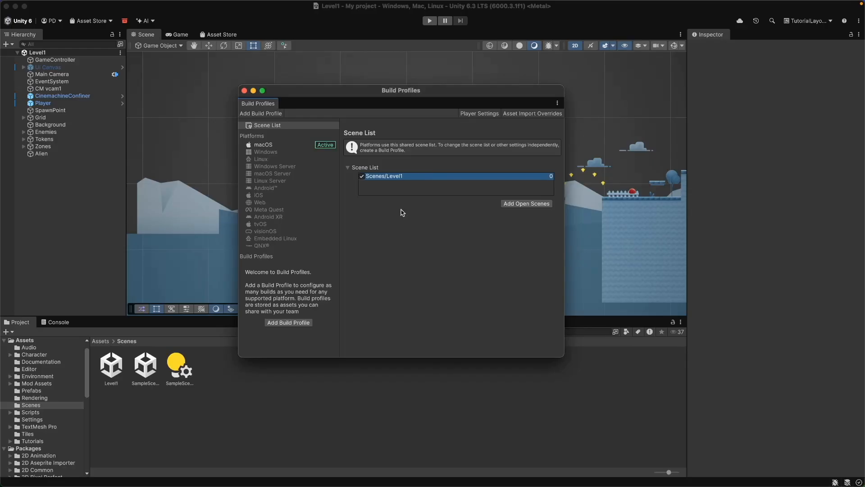
click(244, 90)
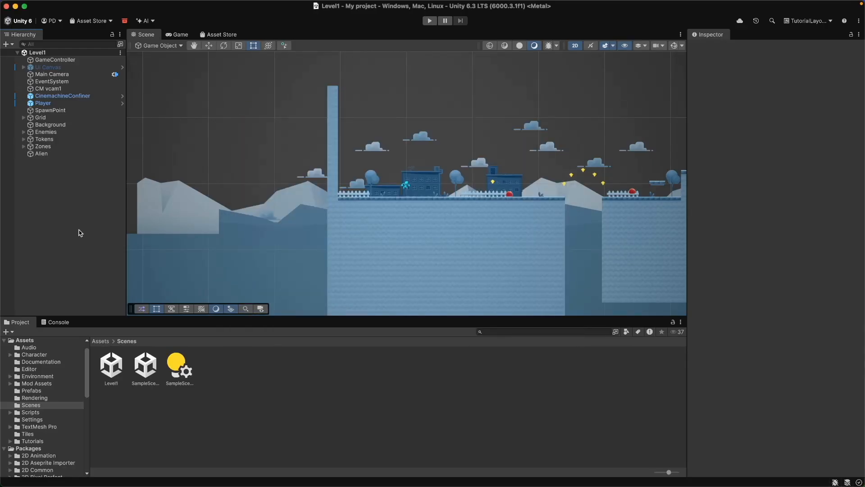
- Switch to Finder and preview the MenuSprite image in the 0201 folder
click(253, 394)
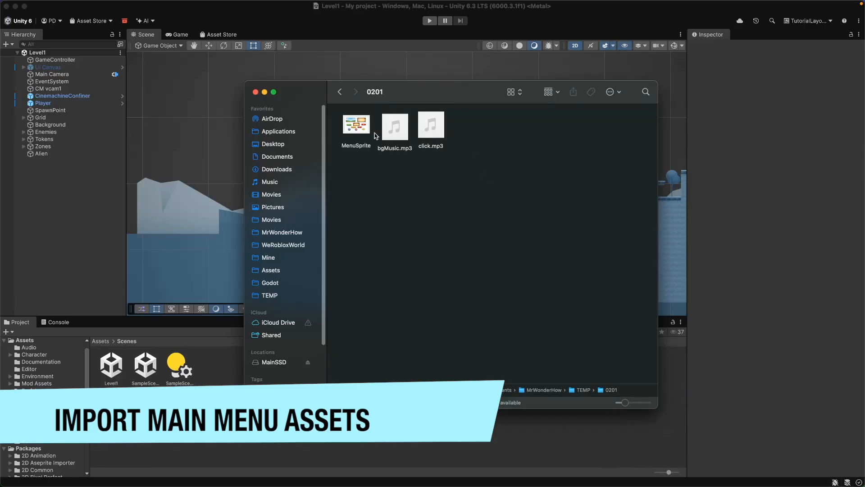
click(371, 133)
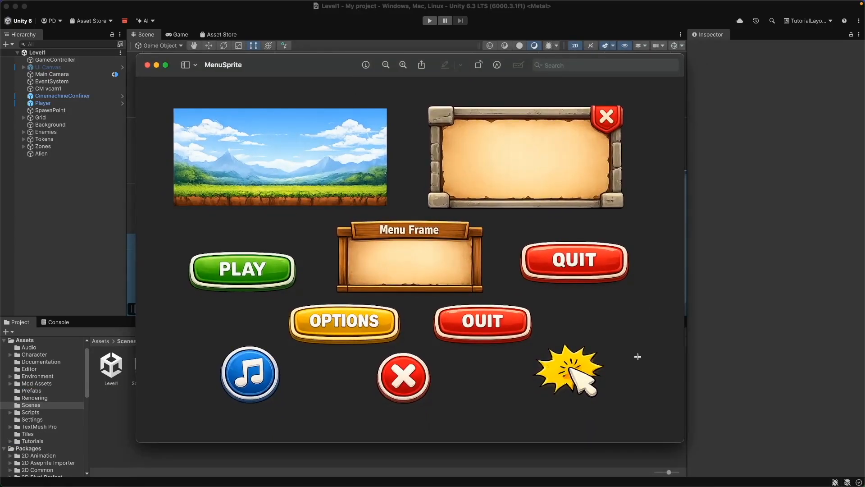
click(147, 65)
click(380, 241)
drag(452, 100, 542, 31)
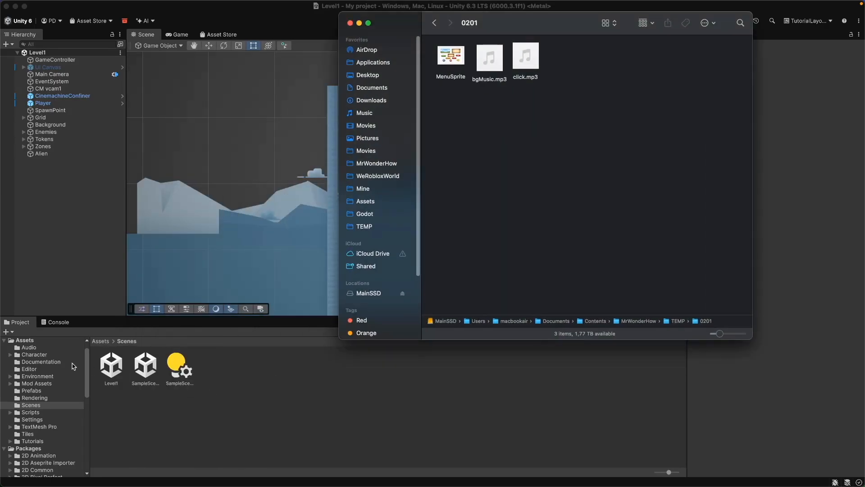
- Create a new folder named MainMenuAssets in the project's Assets folder
click(35, 341)
click(25, 341)
right_click(306, 423)
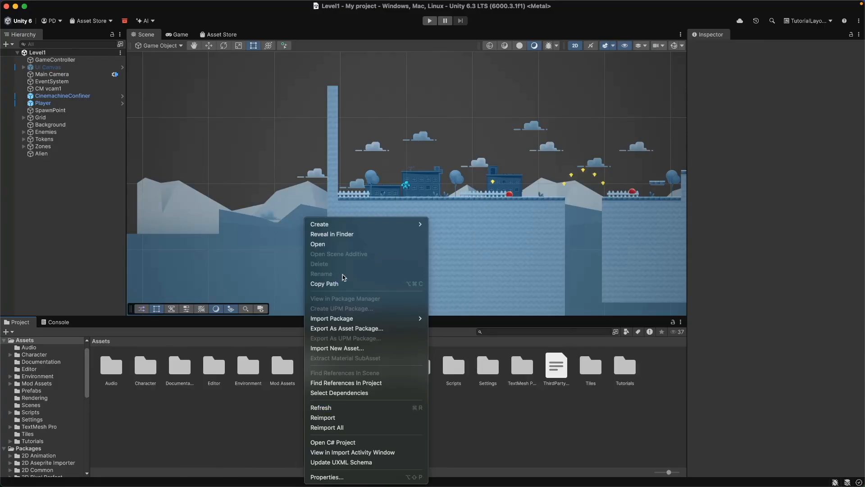
mouse_move(334, 224)
click(446, 225)
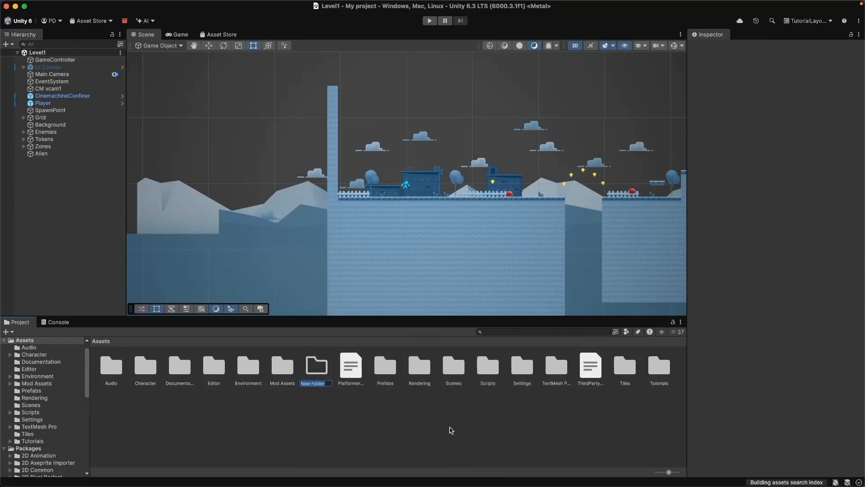
text(Mai)
text(nMenuAssets)
key(Return)
- Create a subfolder named UI inside the MainMenuAssets folder
double_click(286, 373)
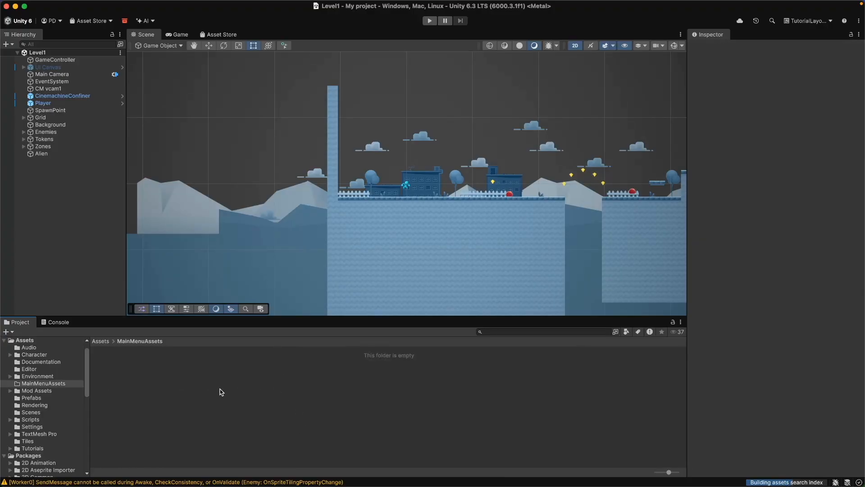
right_click(221, 392)
mouse_move(315, 224)
click(360, 190)
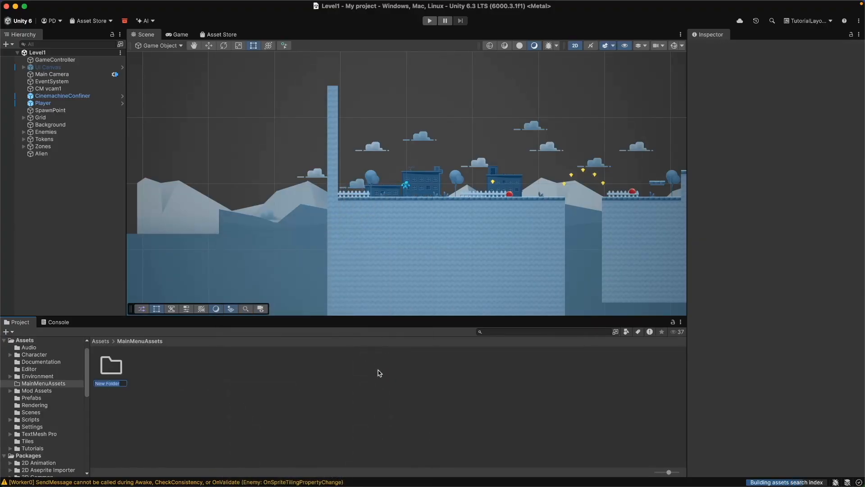
text(UI)
click(243, 418)
- Import the MenuSprite image from the Finder folder 0201 into the UI folder
double_click(111, 367)
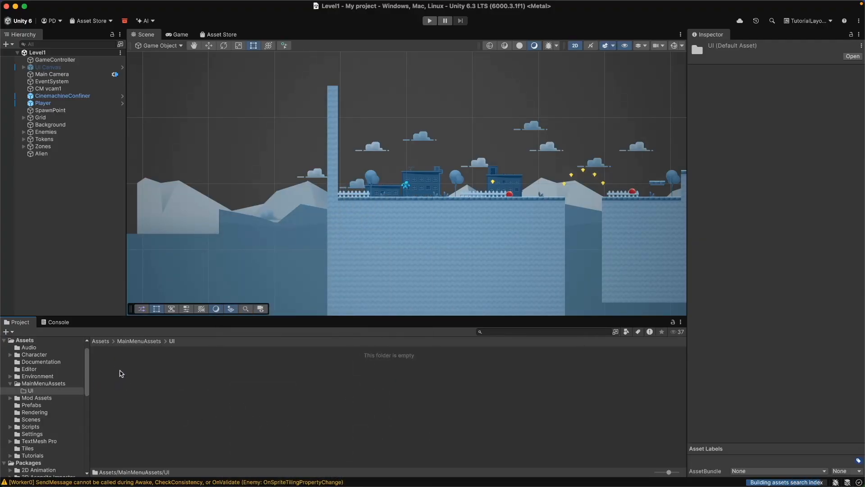
key(super+Tab)
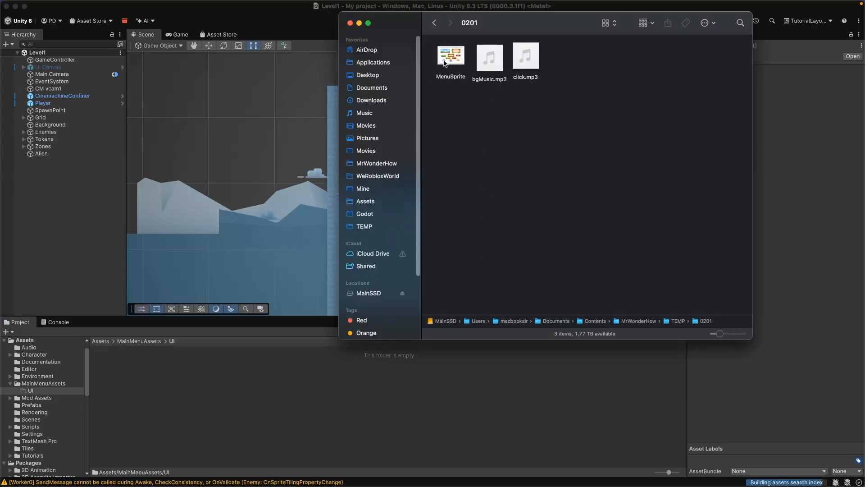
drag(444, 63, 223, 395)
click(227, 401)
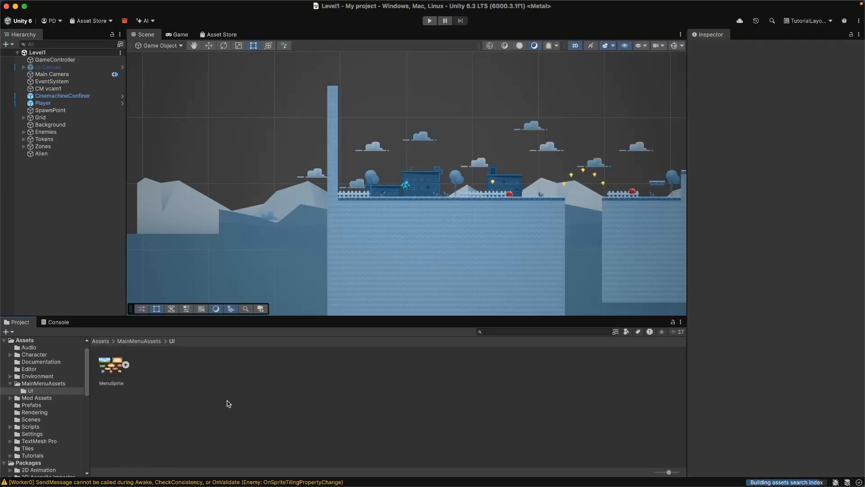
- Slice the MenuSprite texture in the Sprite Editor with the Automatic type, apply the slicing and close the editor
click(105, 371)
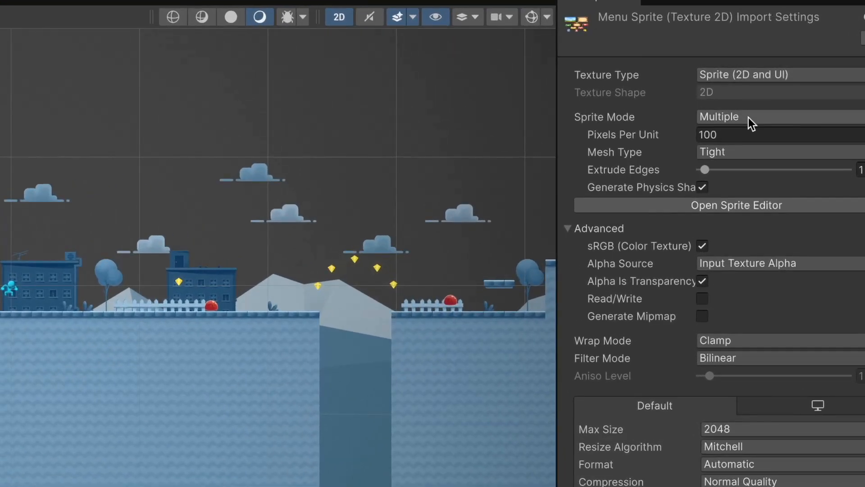
click(739, 206)
click(697, 265)
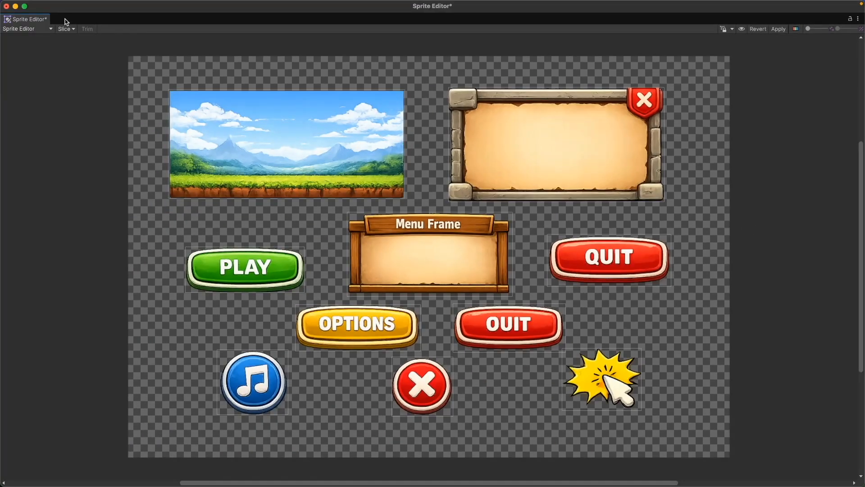
click(66, 29)
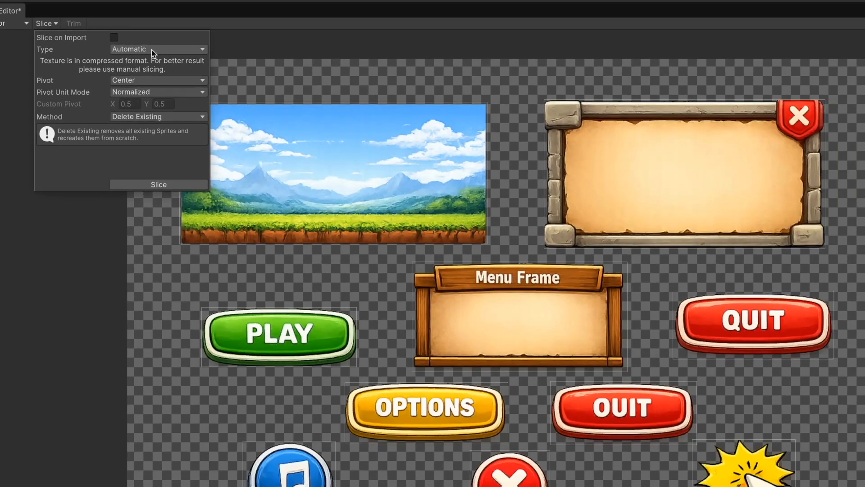
click(133, 185)
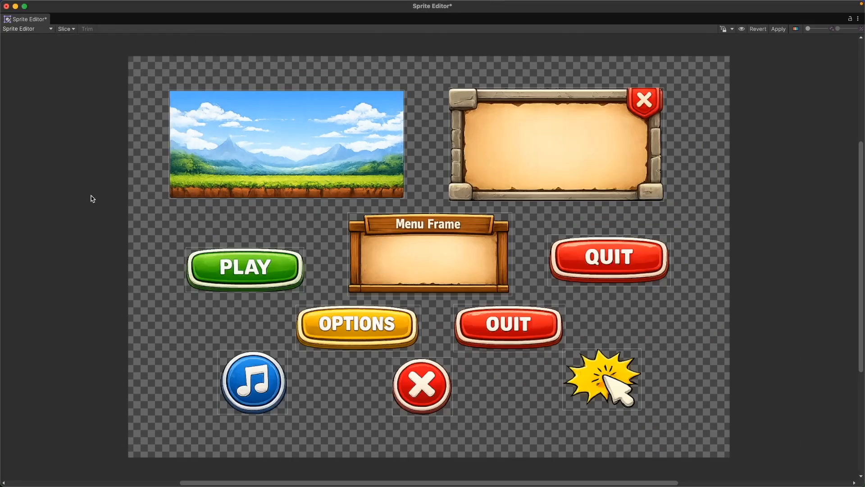
click(778, 29)
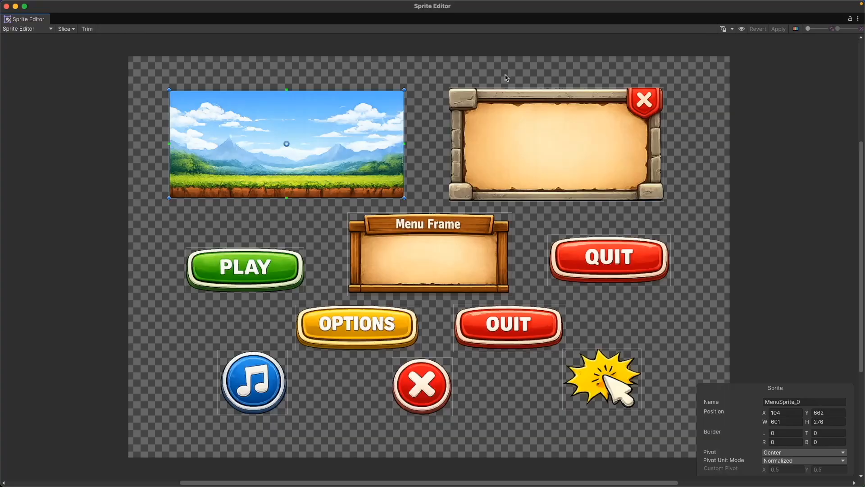
click(6, 6)
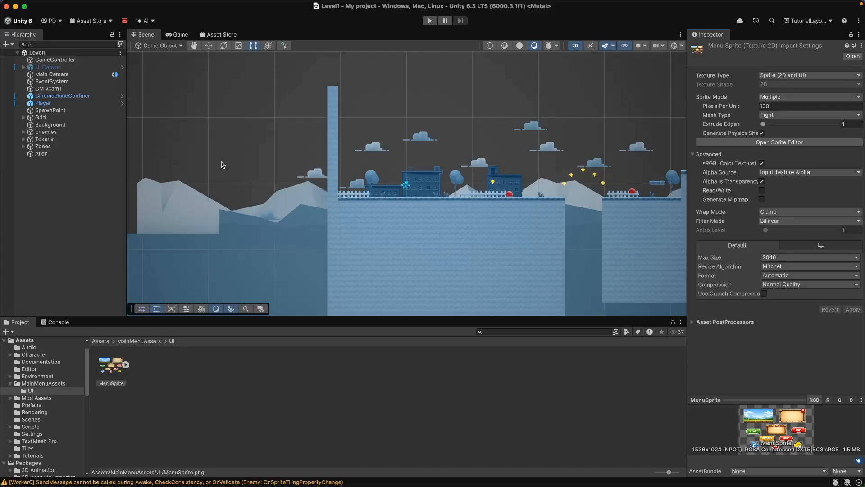
- Expand the MenuSprite asset and examine its sliced sprites one by one
click(127, 365)
click(151, 367)
click(186, 369)
click(214, 367)
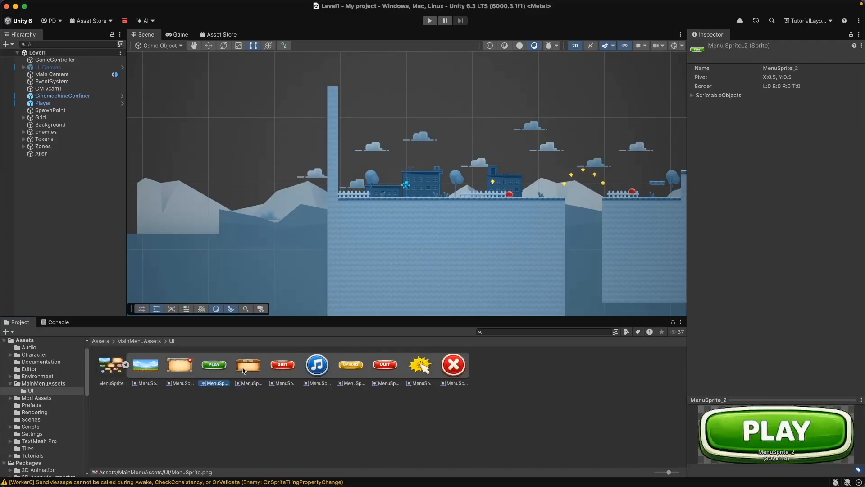
click(246, 370)
click(282, 368)
click(317, 367)
click(350, 367)
click(385, 367)
click(420, 367)
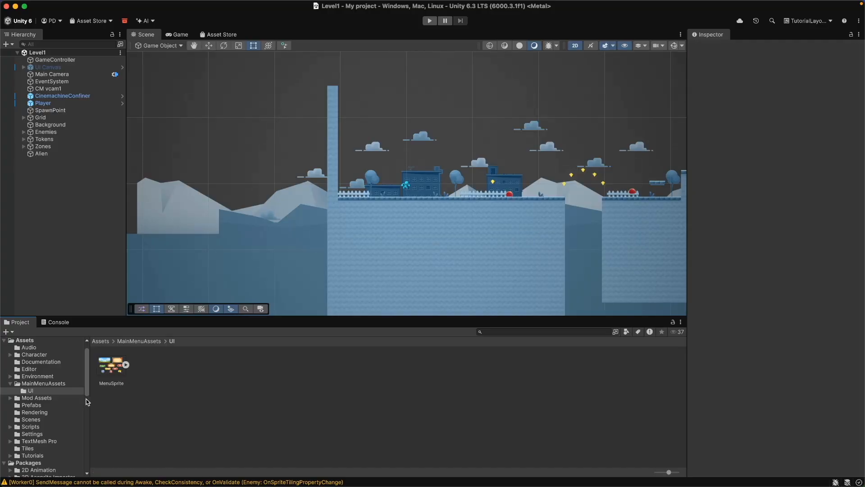
- Create a new scene named MainMenu in the Scenes folder and open it
click(30, 419)
right_click(270, 417)
mouse_move(350, 225)
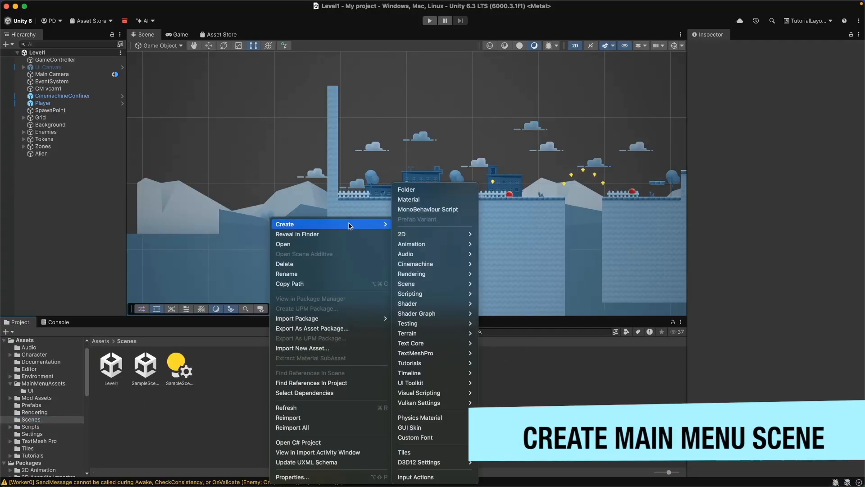
mouse_move(446, 283)
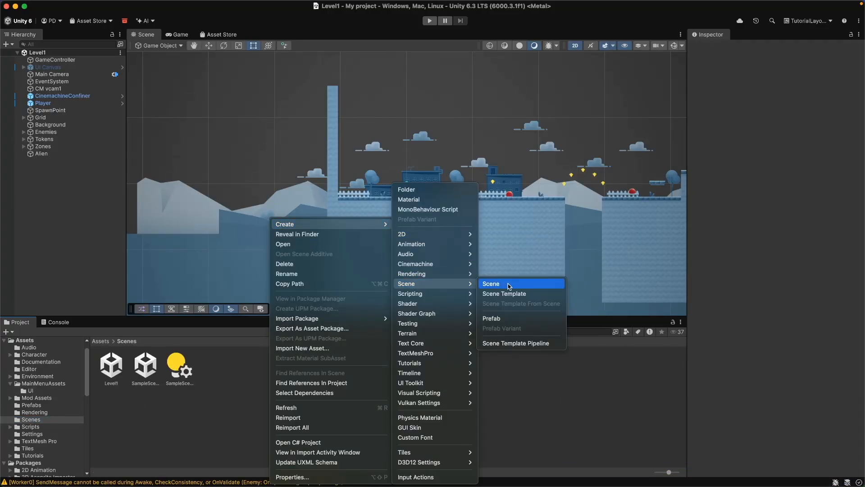
click(509, 284)
text(MainMe)
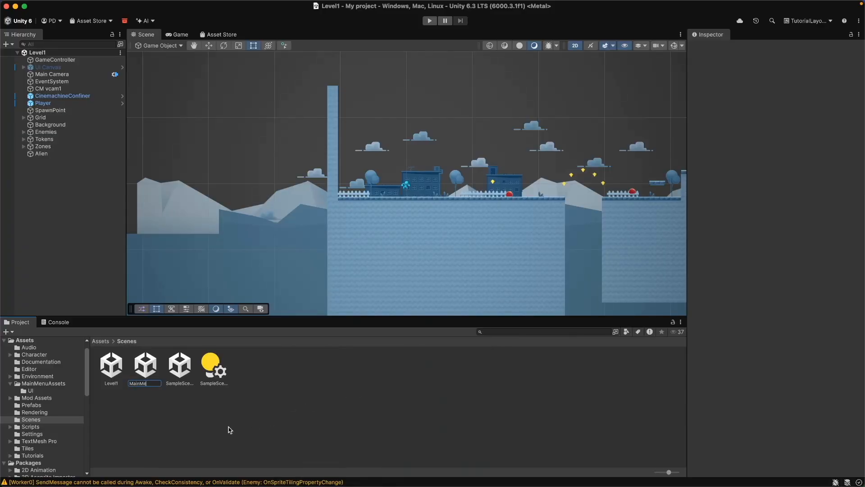
text(nu)
key(Return)
click(205, 429)
double_click(146, 365)
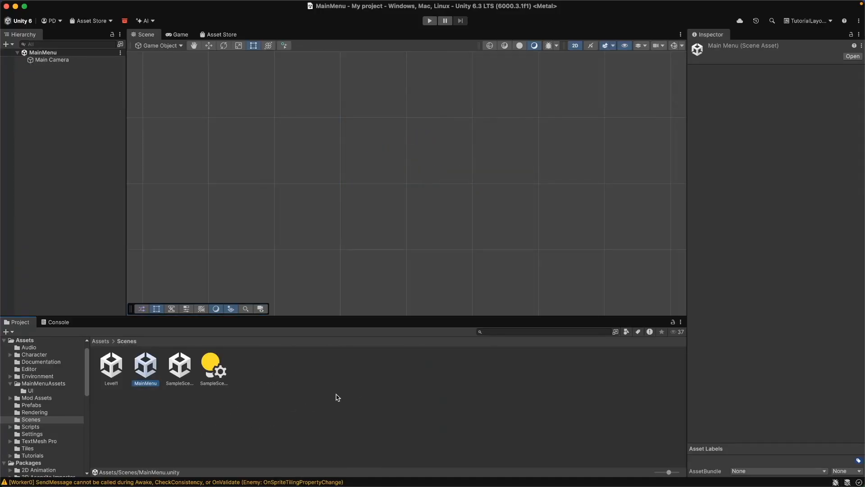
- Add an empty object named GameController to the MainMenu scene and save the scene
click(65, 108)
right_click(66, 108)
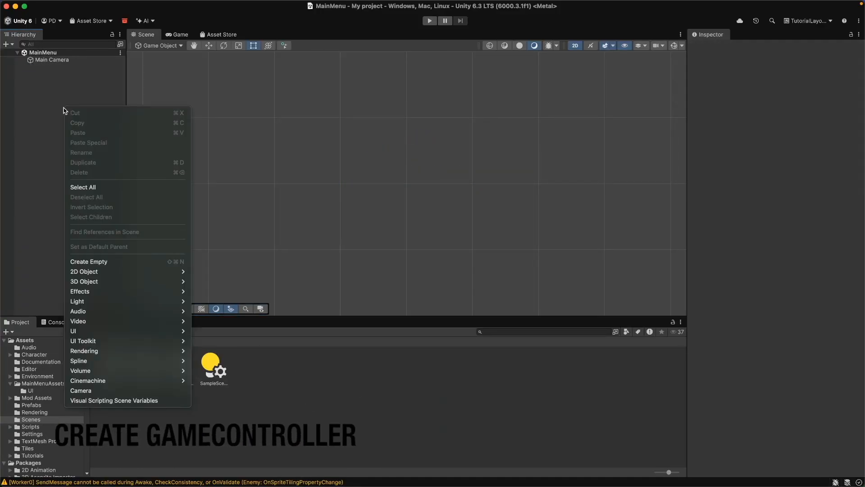
click(98, 261)
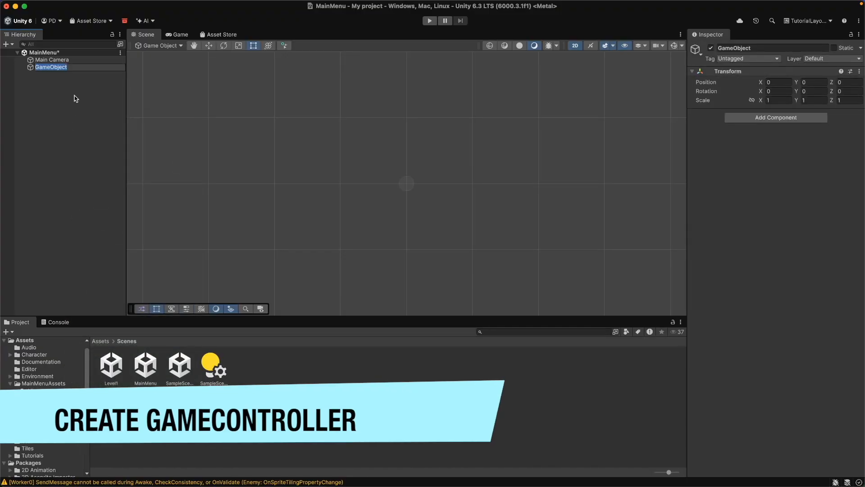
text(GameController)
key(Return)
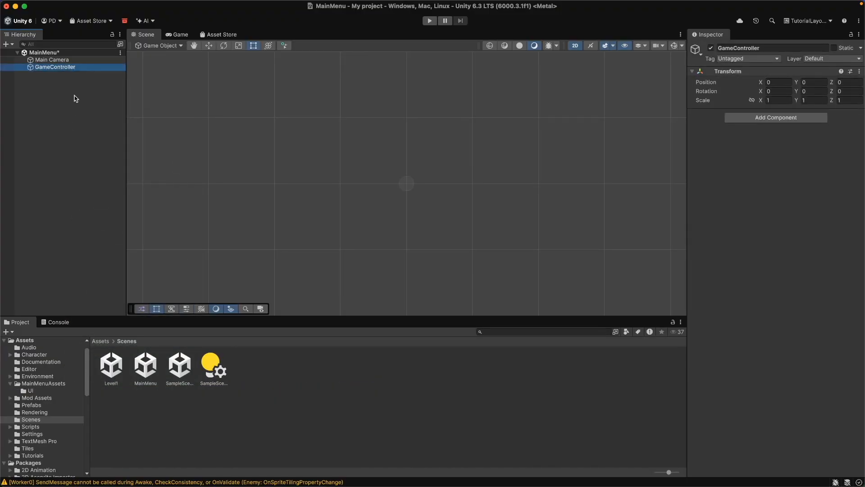
key(super+s)
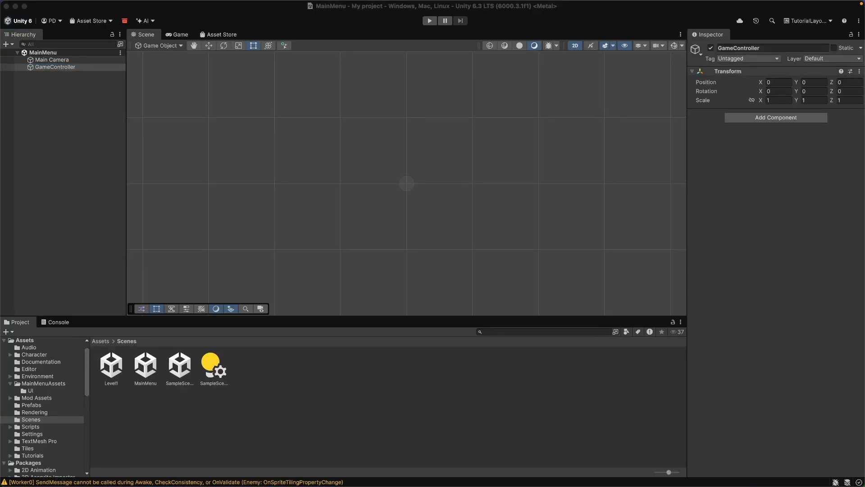
- Add a UI Canvas to the MainMenu scene, keeping its default name
click(72, 112)
right_click(72, 109)
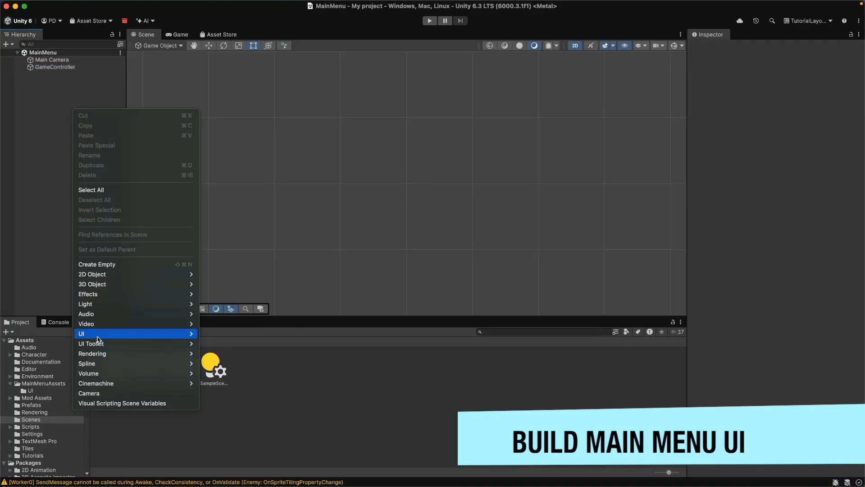
mouse_move(98, 339)
click(227, 392)
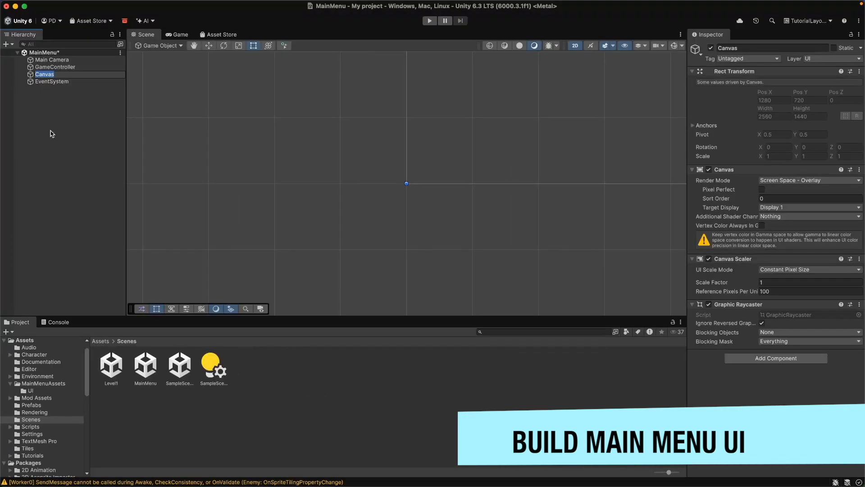
click(64, 142)
- Set the Canvas Scaler to Scale With Screen Size with a reference resolution of 1920 by 1080
click(63, 74)
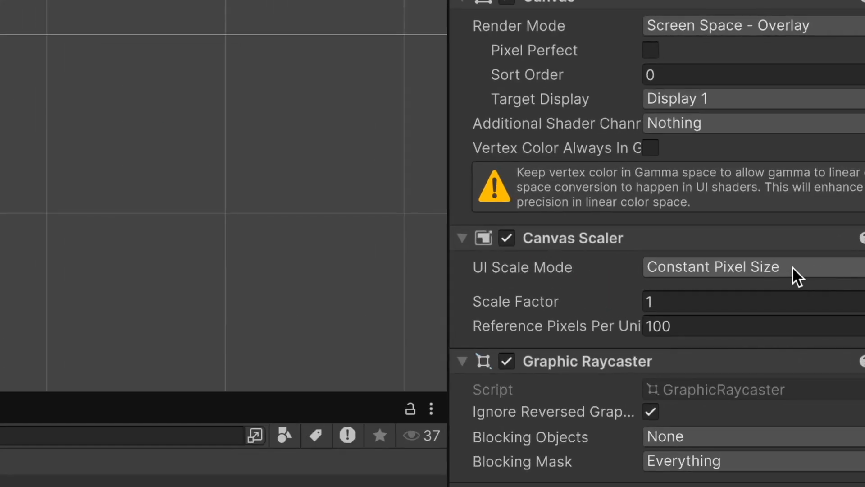
click(792, 268)
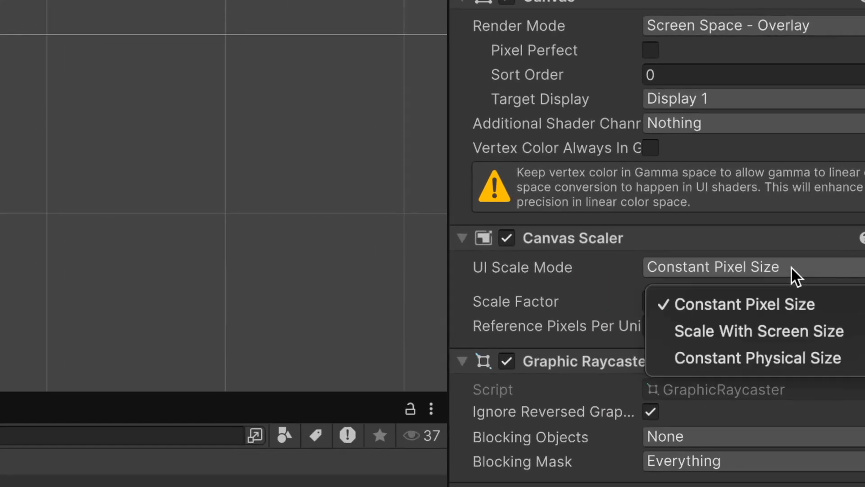
click(761, 331)
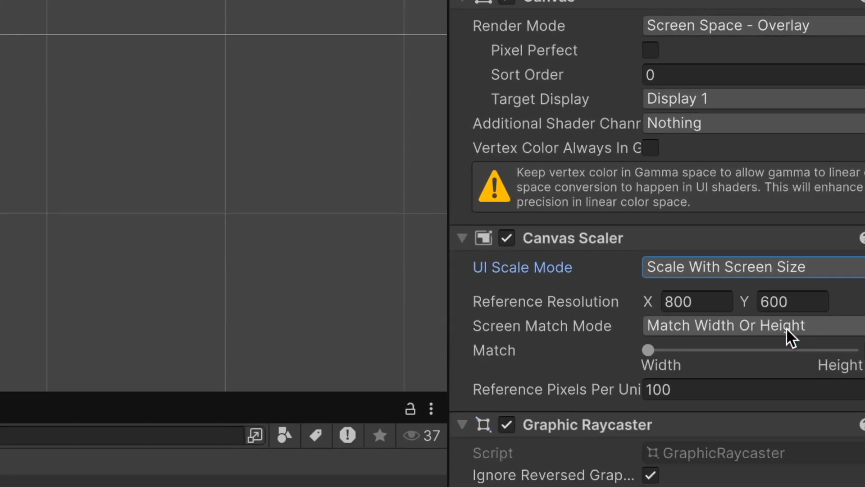
click(689, 299)
text(1920)
key(Tab)
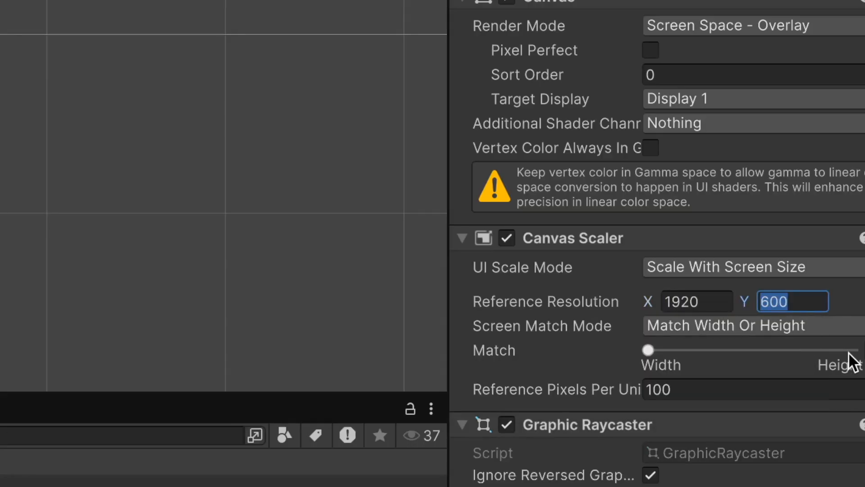
text(1080)
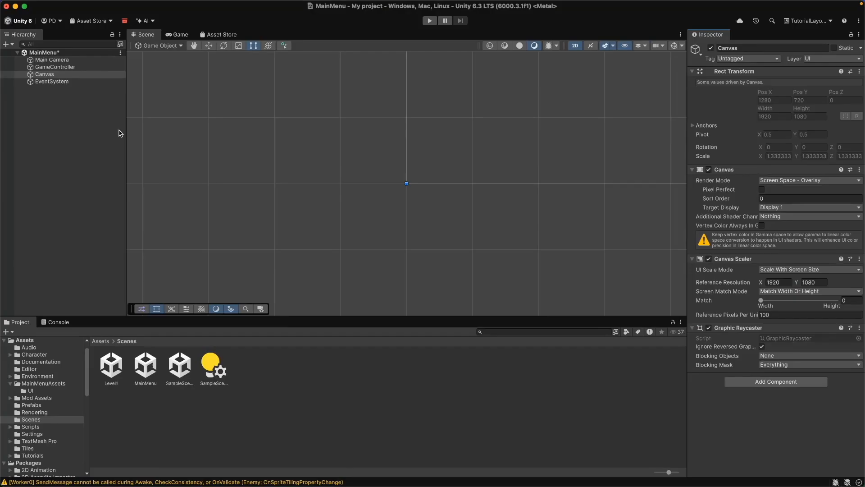
- Bring the whole canvas outline into the Scene view and dock the Game view beside it
click(76, 107)
click(47, 74)
scroll(455, 156, down, 3)
middle_drag(505, 133, 491, 255)
scroll(433, 267, down, 5)
scroll(448, 216, up, 2)
middle_drag(433, 267, 458, 207)
scroll(448, 216, down, 2)
click(58, 101)
click(49, 75)
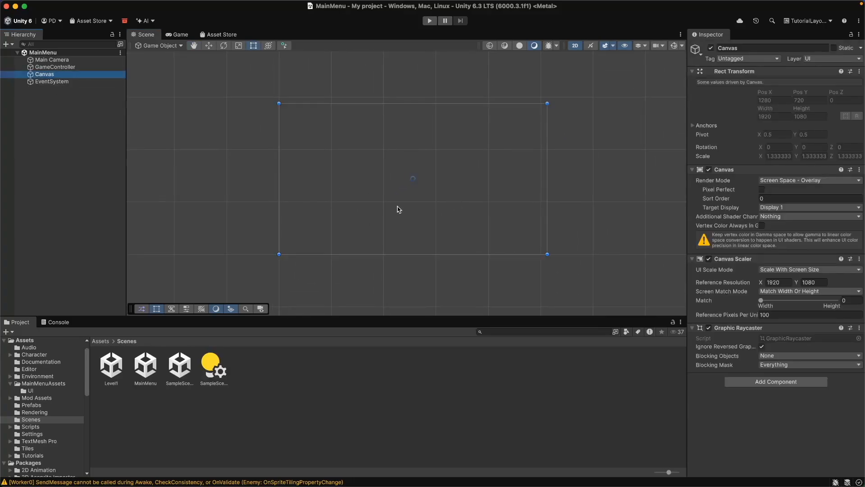
click(183, 36)
drag(184, 36, 419, 172)
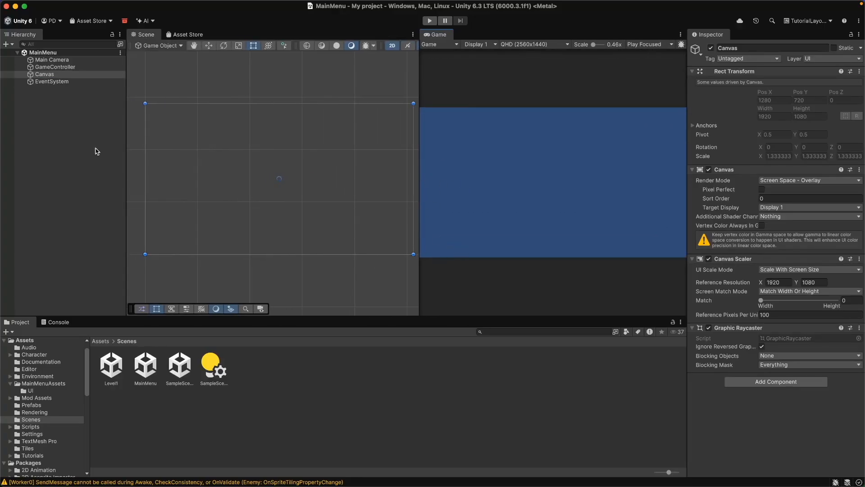
- Add a UI Image under the Canvas and name it background
click(50, 77)
right_click(50, 76)
mouse_move(90, 321)
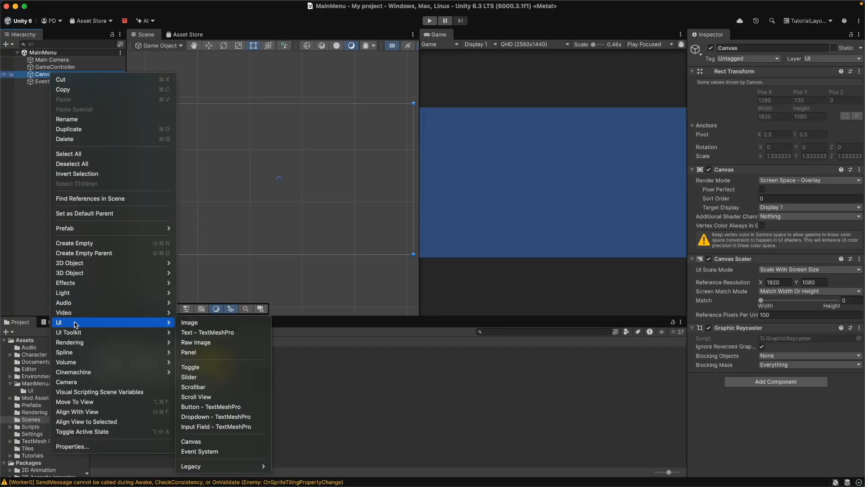
click(194, 324)
text(background)
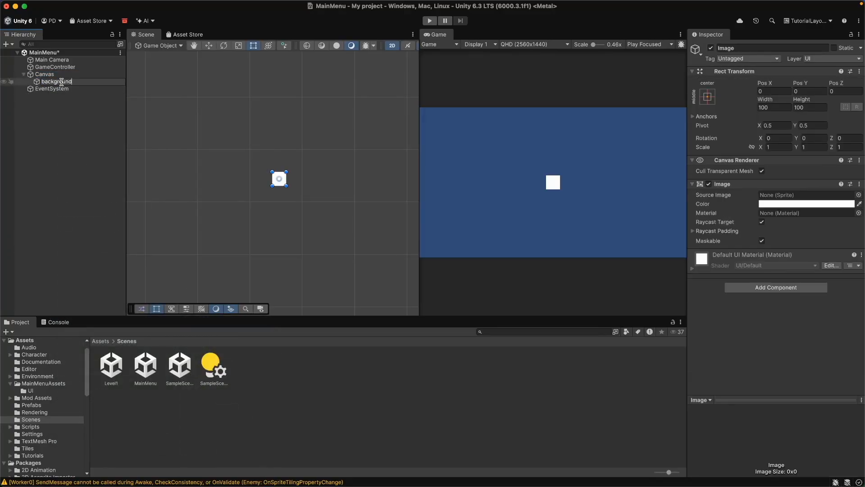
key(Return)
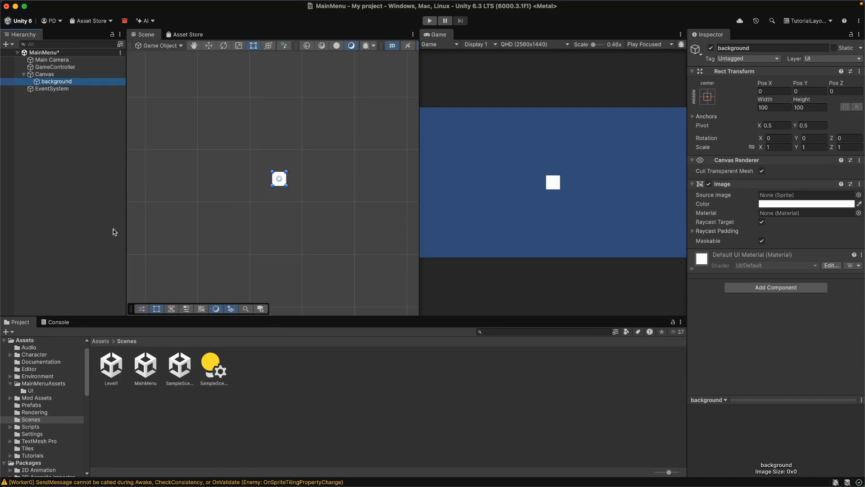
- Assign the landscape sprite MenuSprite_0 to the background image, enable Preserve Aspect and set it to its native size
click(31, 390)
click(126, 367)
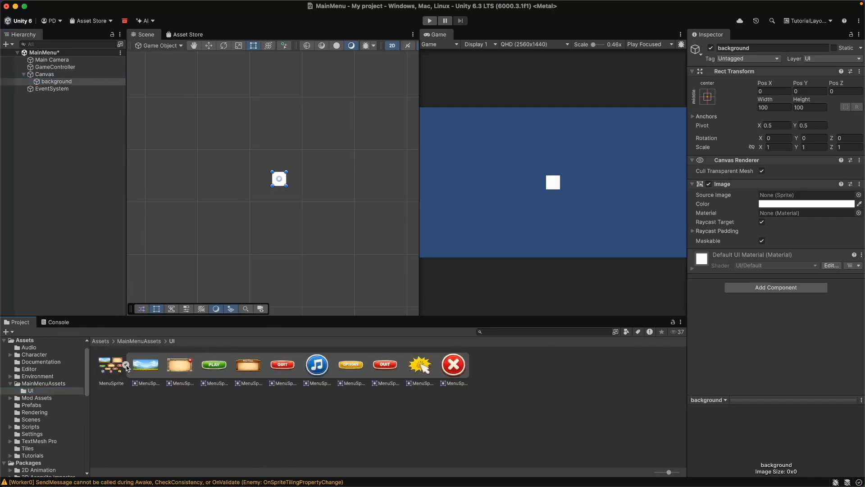
drag(149, 367, 779, 195)
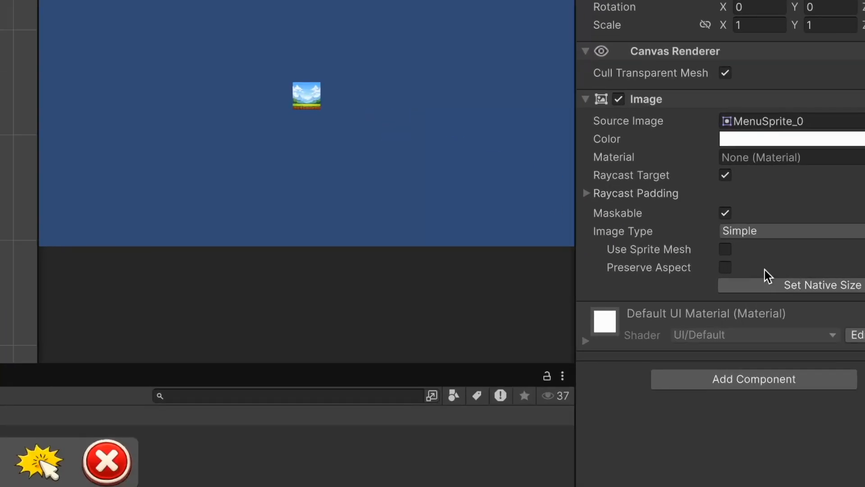
click(762, 267)
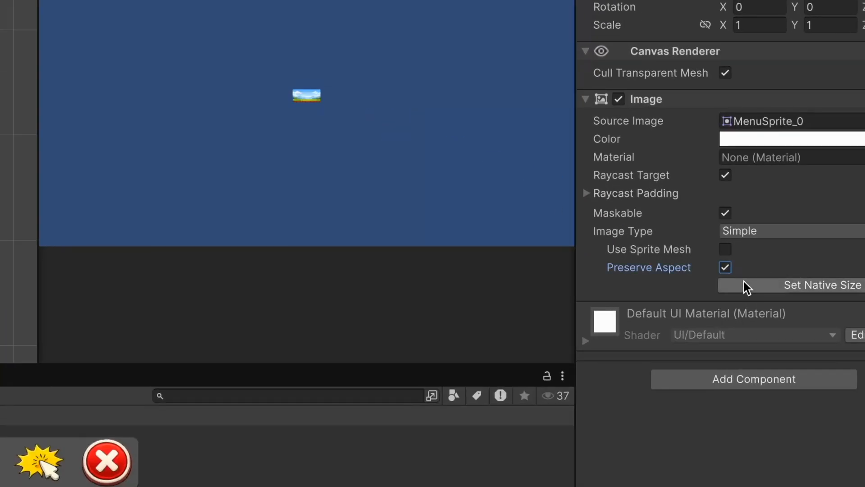
click(772, 276)
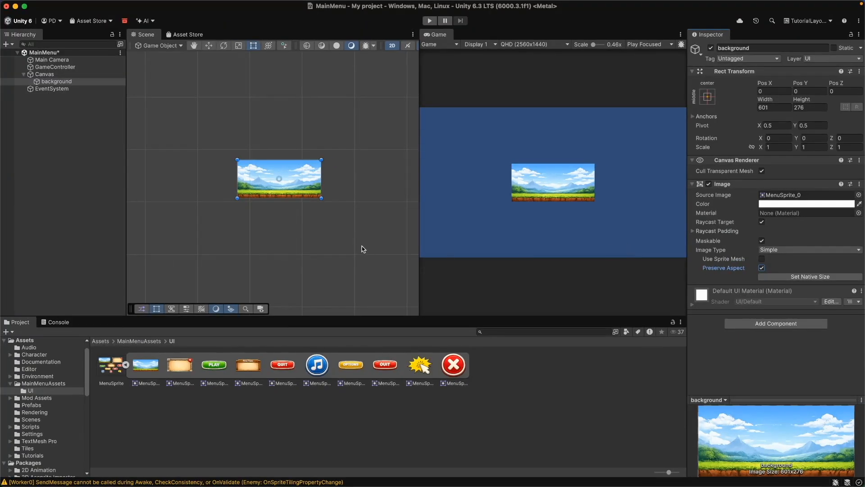
- Enlarge and reposition the background image to fill the Game view, about 2679 by 1230 at position -180, 56, and save the scene
scroll(342, 182, down, 3)
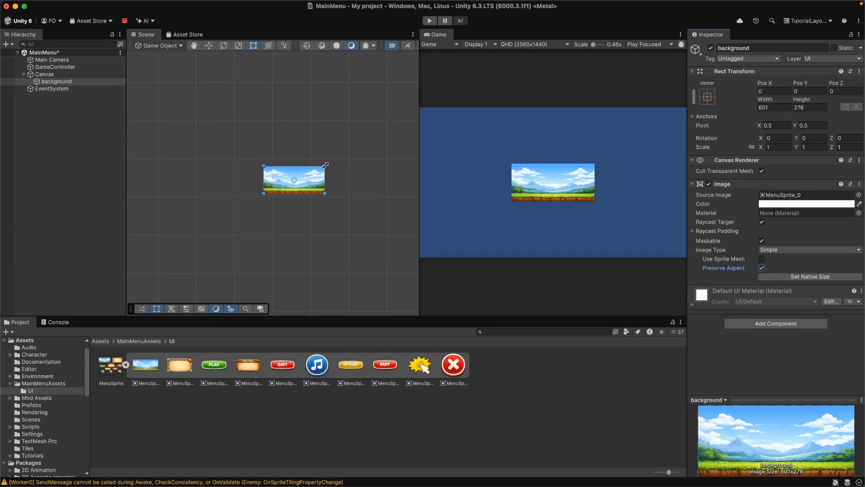
drag(325, 165, 399, 104)
drag(369, 166, 345, 166)
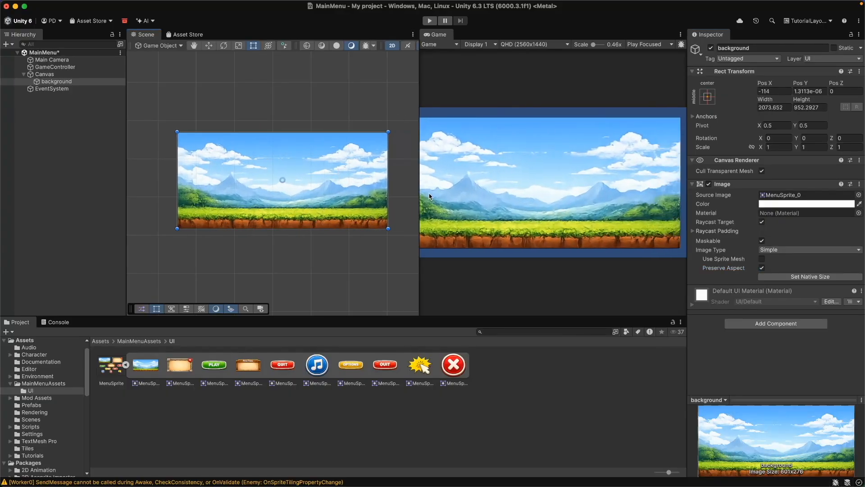
drag(419, 187, 371, 208)
shift+drag(354, 135, 363, 132)
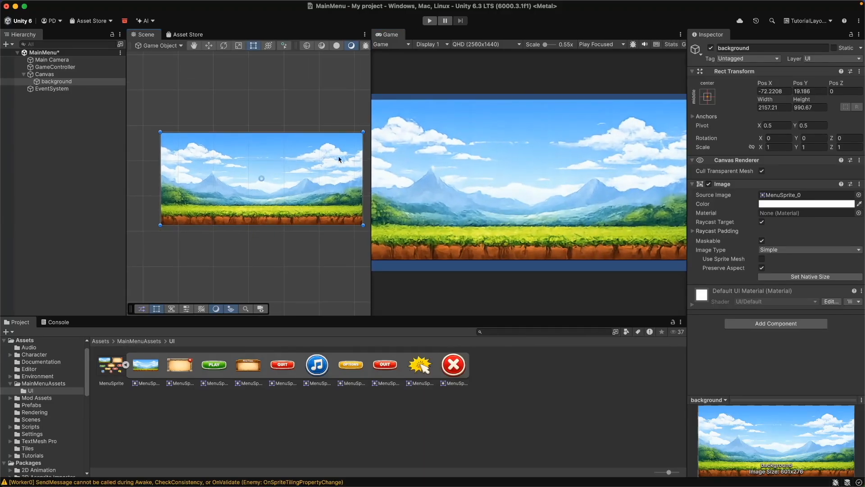
drag(309, 195, 284, 201)
shift+drag(337, 135, 373, 106)
drag(325, 186, 314, 188)
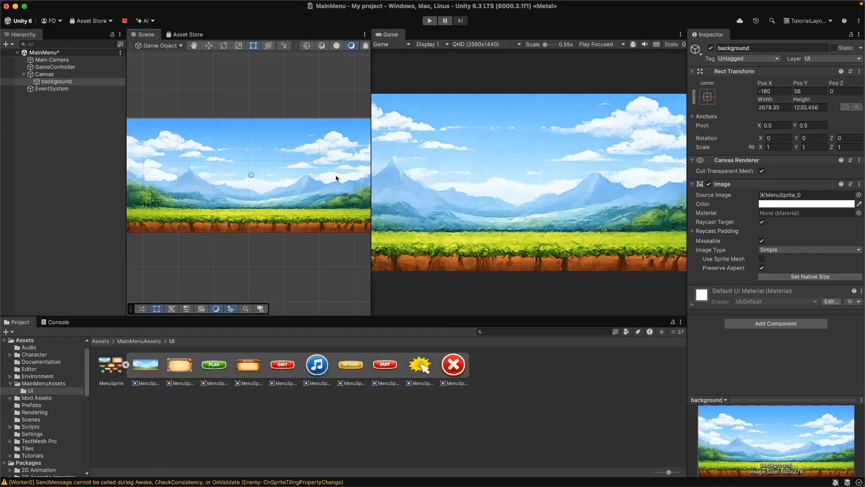
click(88, 217)
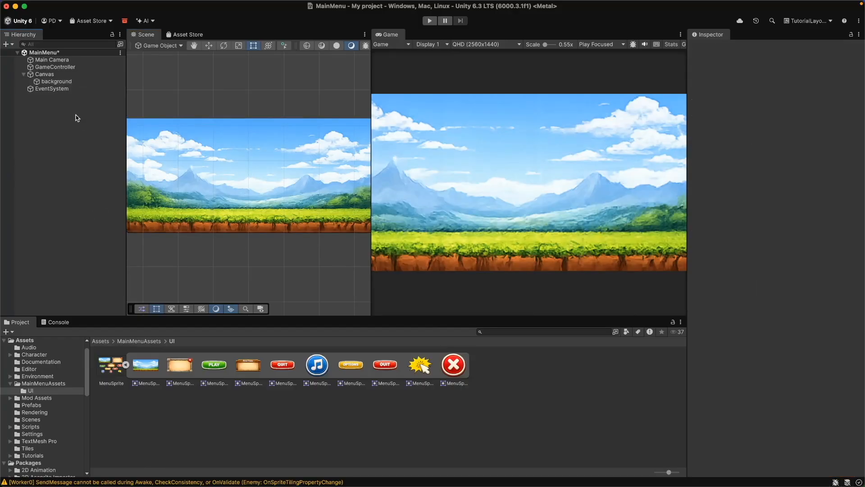
key(super+s)
- Set the Game view resolution to Full HD (1920x1080) and widen the Scene view on both sides
click(497, 45)
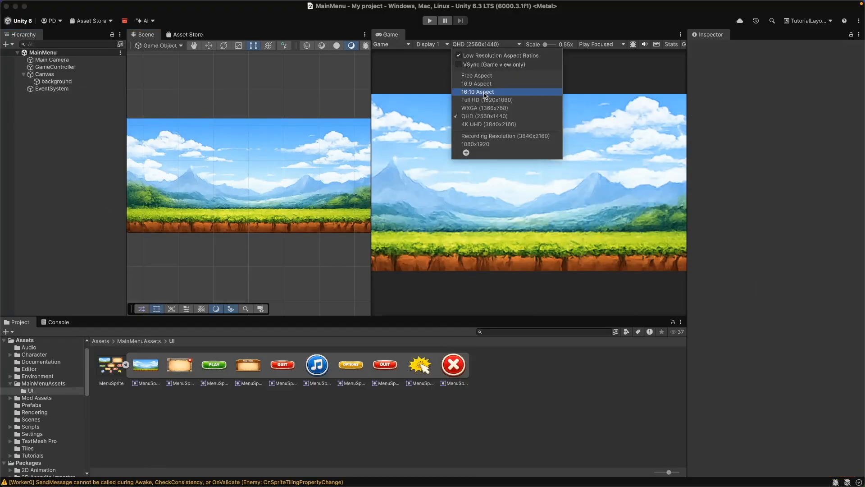
click(500, 95)
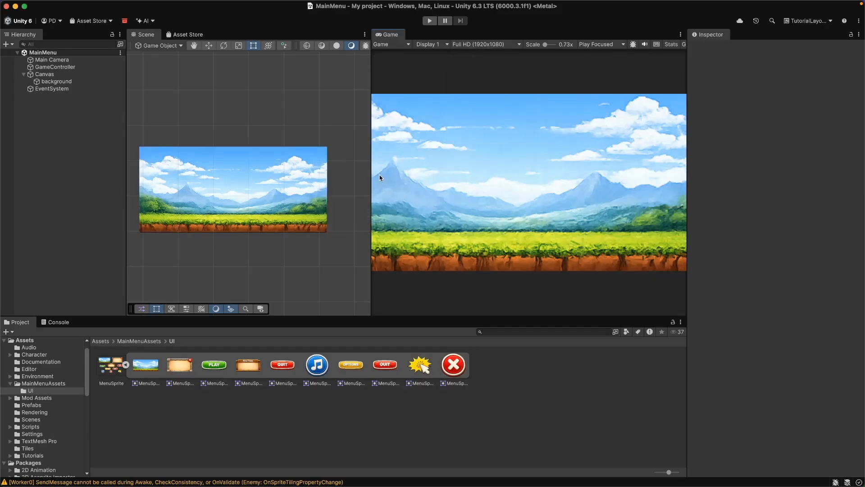
drag(370, 164, 398, 199)
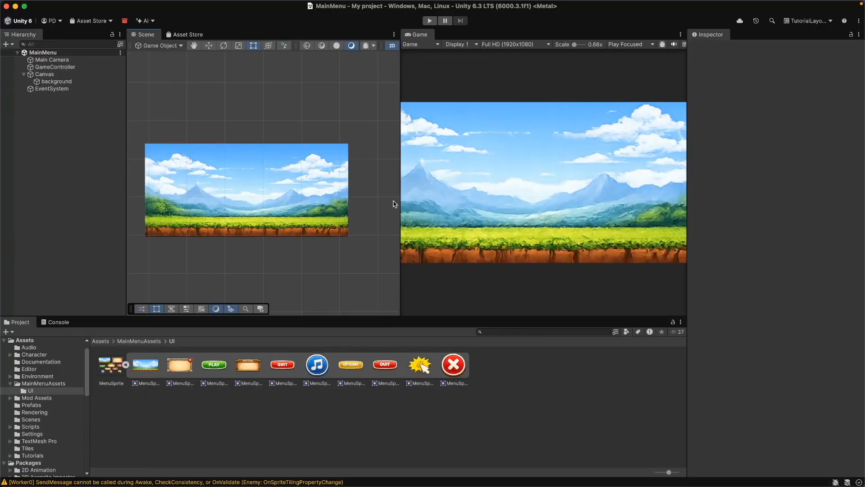
click(82, 170)
drag(124, 184, 119, 181)
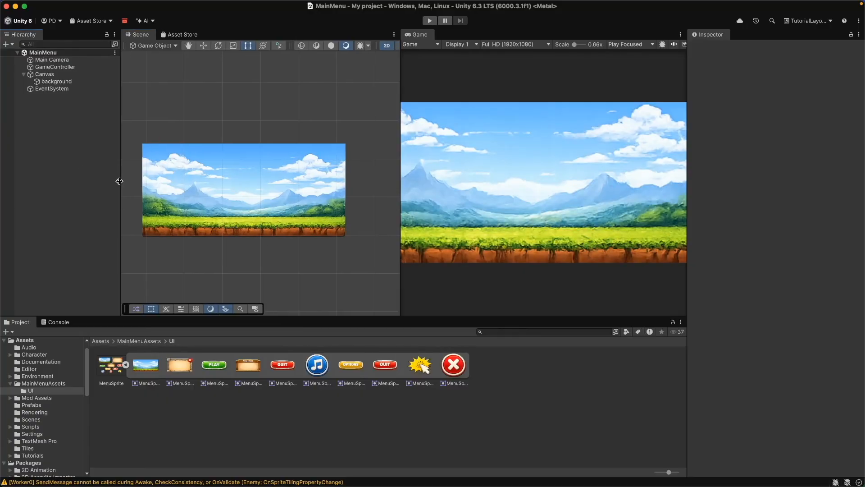
- Add a second UI Image under the Canvas and name it Frame
click(53, 74)
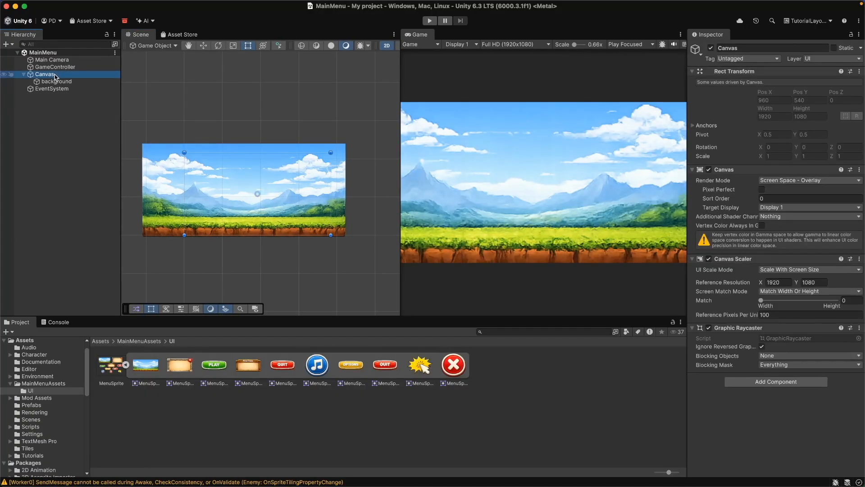
right_click(55, 75)
mouse_move(73, 322)
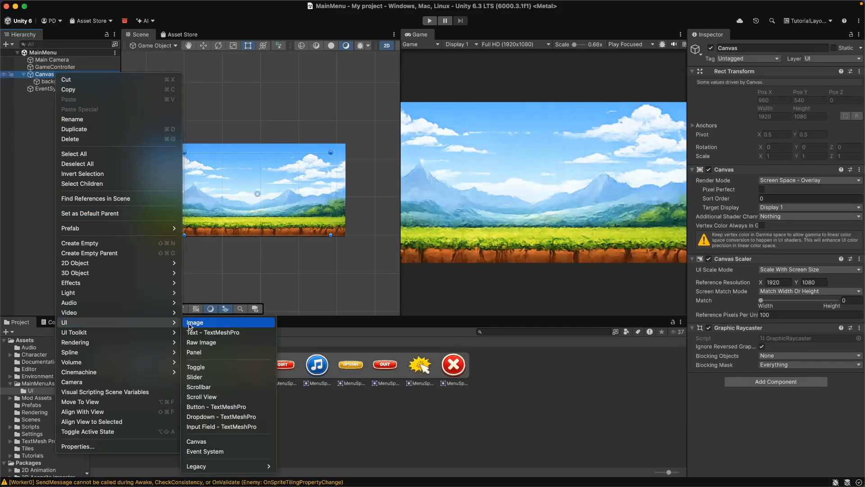
click(197, 323)
text(Frame)
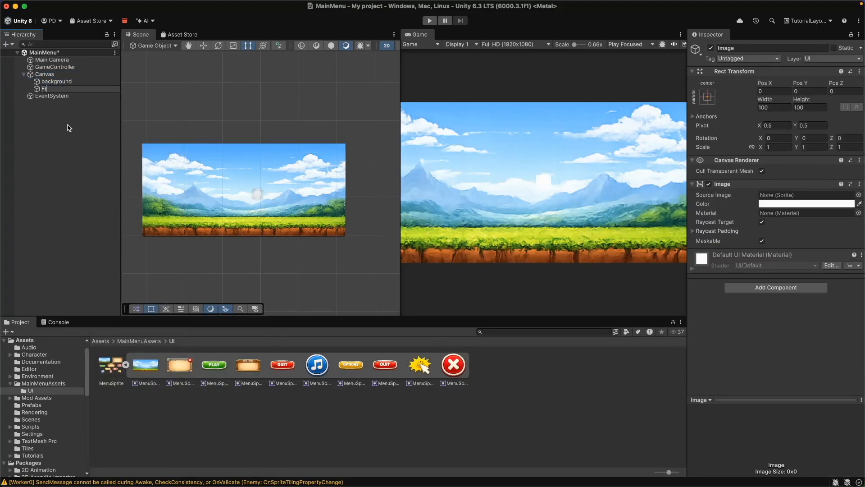
key(Return)
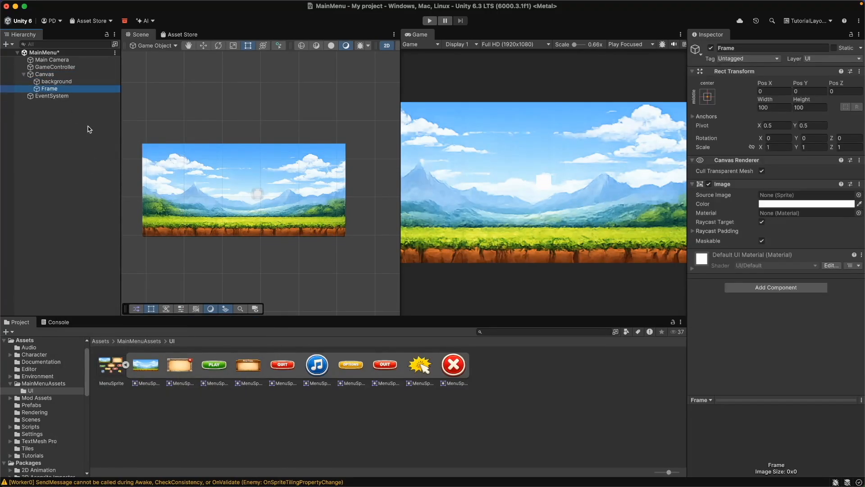
- Assign the Menu Frame sprite MenuSprite_3 to the Frame image, enable Preserve Aspect and set it to its native size
drag(250, 368, 793, 194)
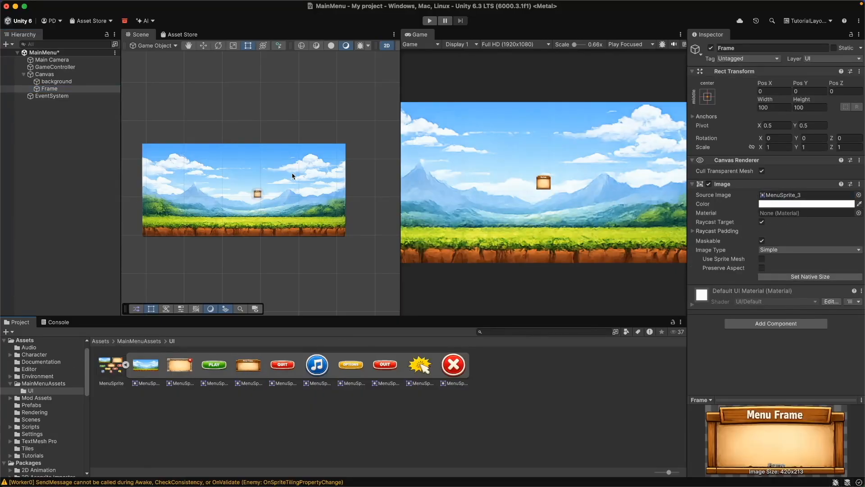
click(762, 268)
click(779, 276)
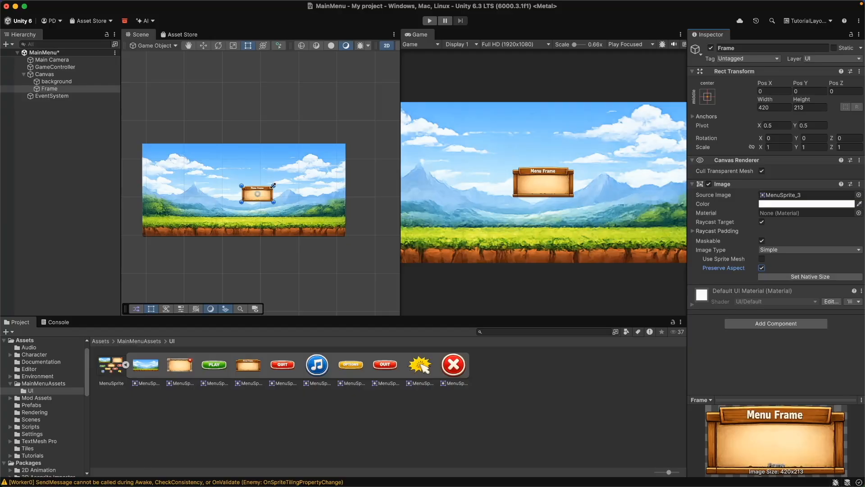
- Enlarge the Frame image to about 1248 by 633 and centre it on the Canvas with the middle-center anchor preset, including pivot and position
drag(274, 186, 299, 175)
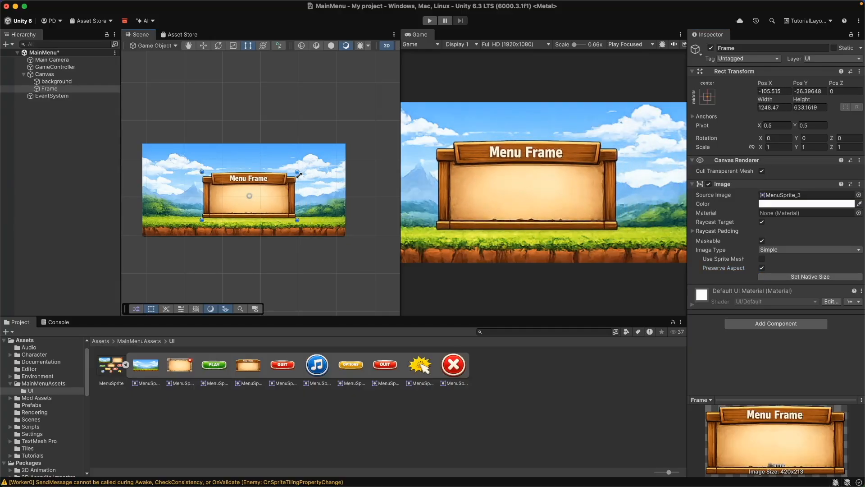
click(707, 97)
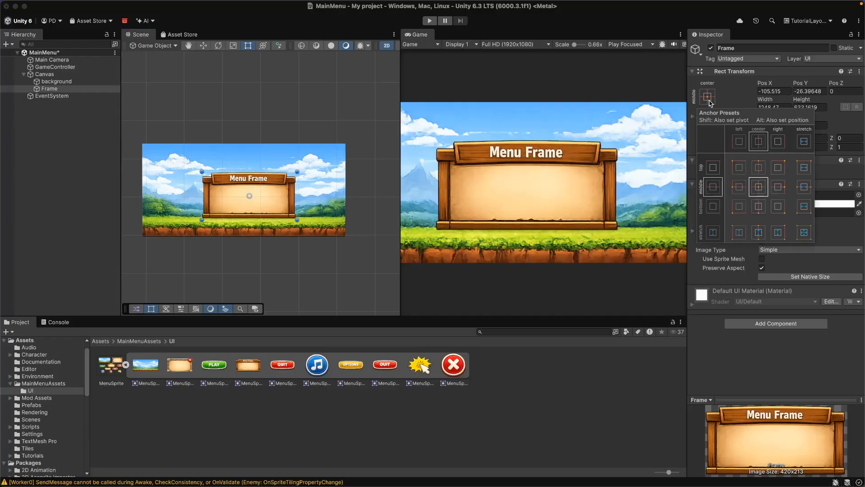
key(shift+alt)
alt+shift+click(759, 189)
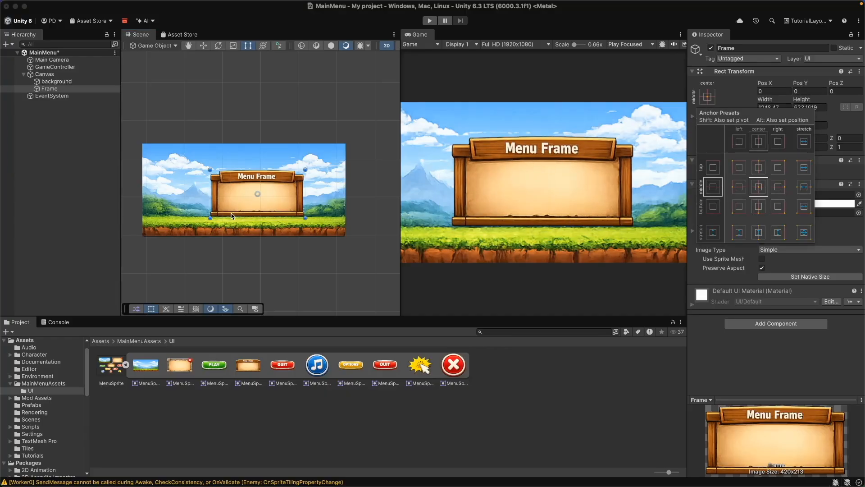
click(73, 232)
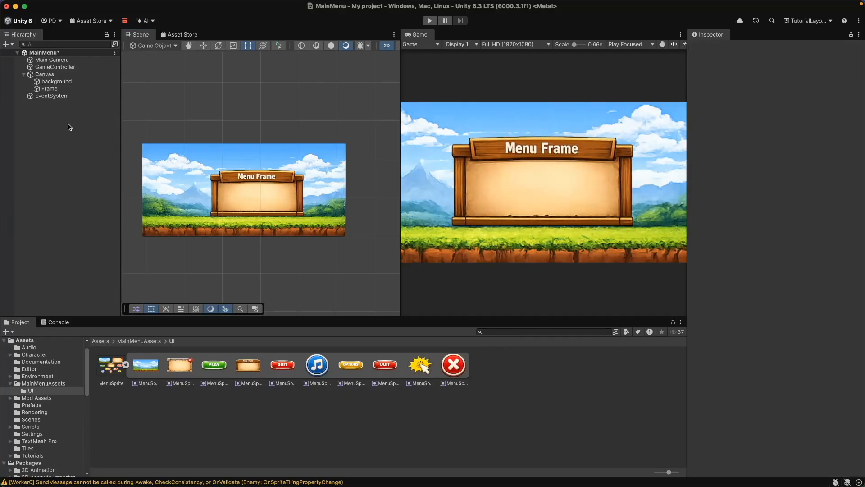
- Add a TextMeshPro UI button under the Canvas and delete its Text (TMP) child
right_click(48, 76)
mouse_move(74, 324)
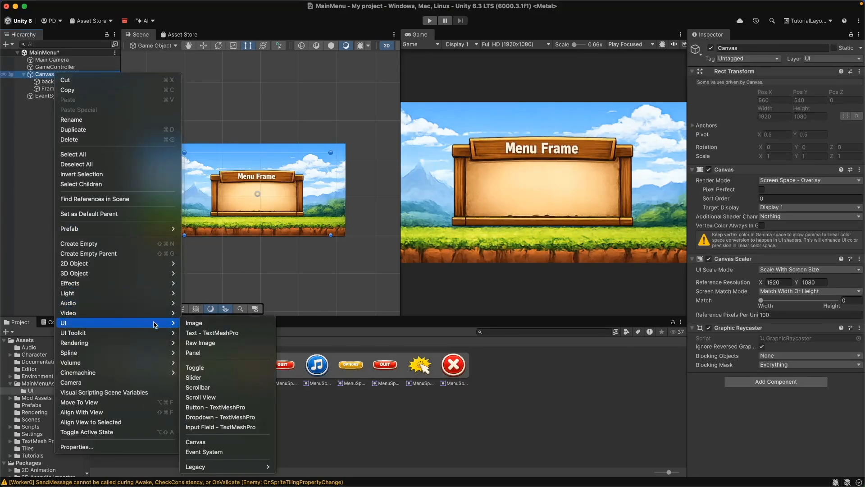
click(246, 408)
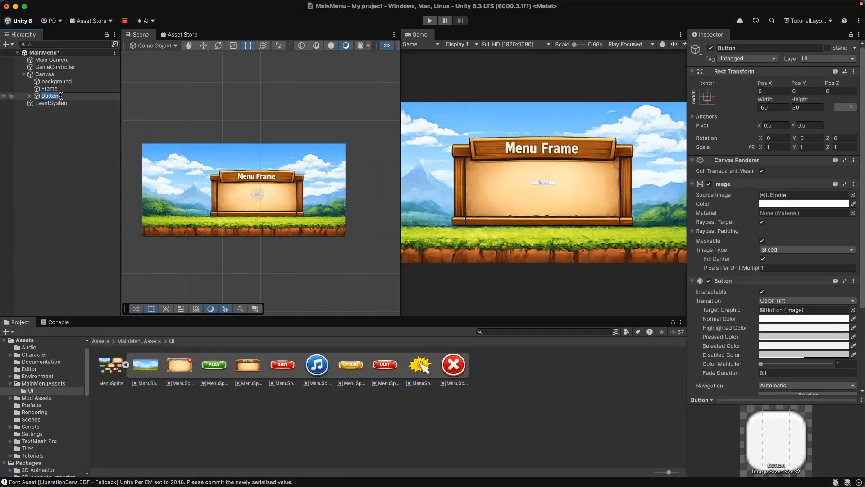
click(72, 125)
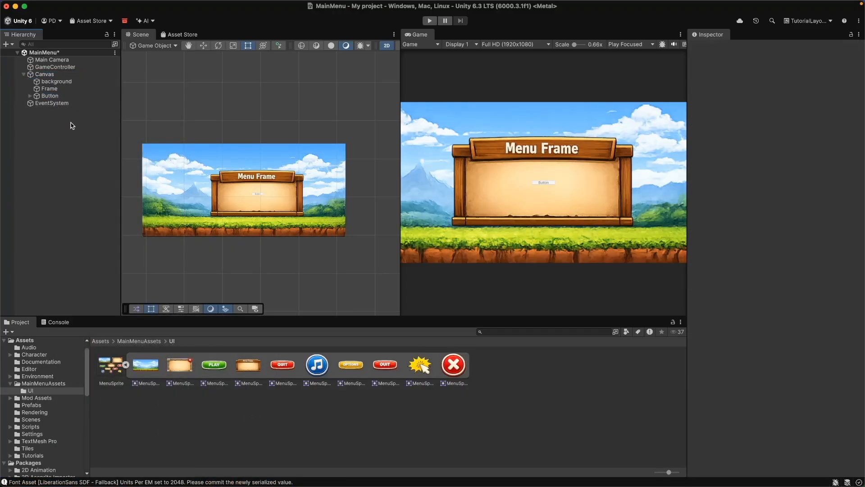
click(49, 96)
click(29, 96)
click(53, 105)
right_click(54, 105)
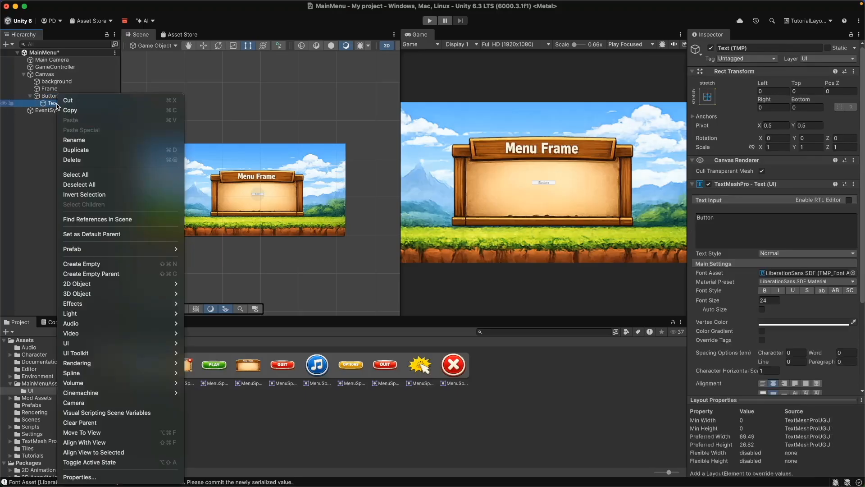
click(75, 160)
click(53, 97)
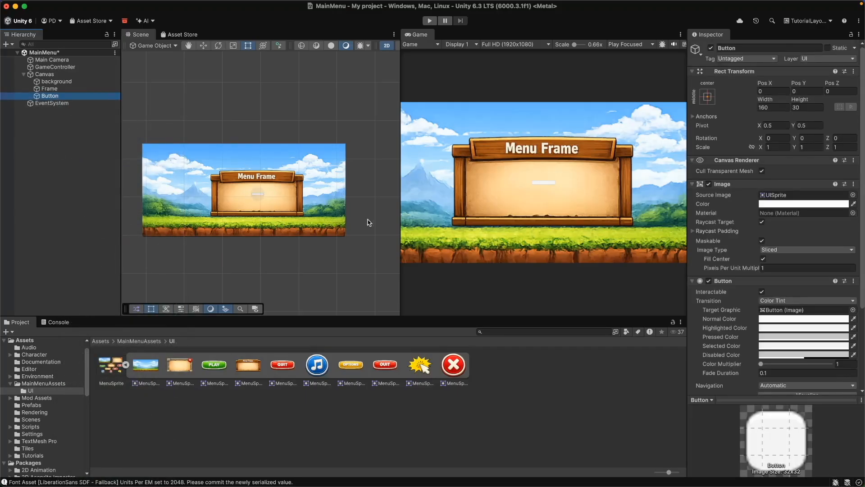
- Assign the green PLAY sprite MenuSprite_2 to the button, enable Preserve Aspect and set it to its native size
drag(214, 367, 756, 203)
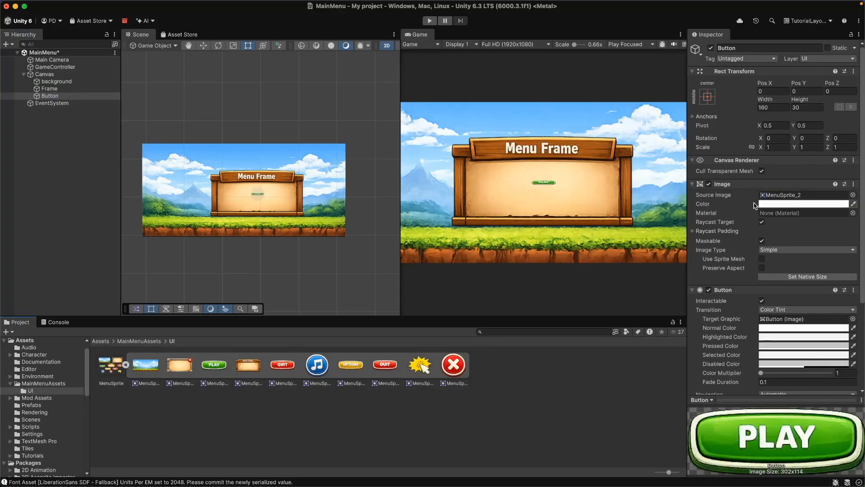
click(762, 267)
click(773, 276)
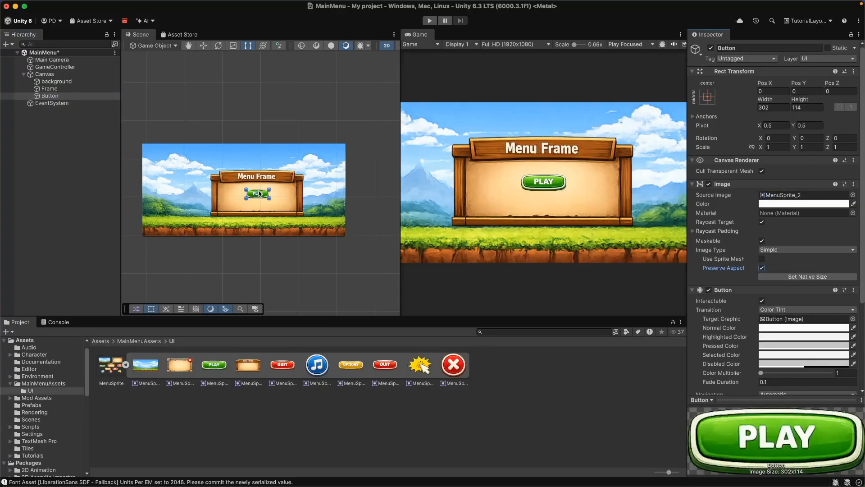
- Move the PLAY button straight up to about Y 89, just below the frame's title board
click(203, 46)
drag(258, 161, 258, 153)
click(68, 171)
- Duplicate the PLAY button twice and stack the copies below it at about Y -41 and Y -165
click(58, 97)
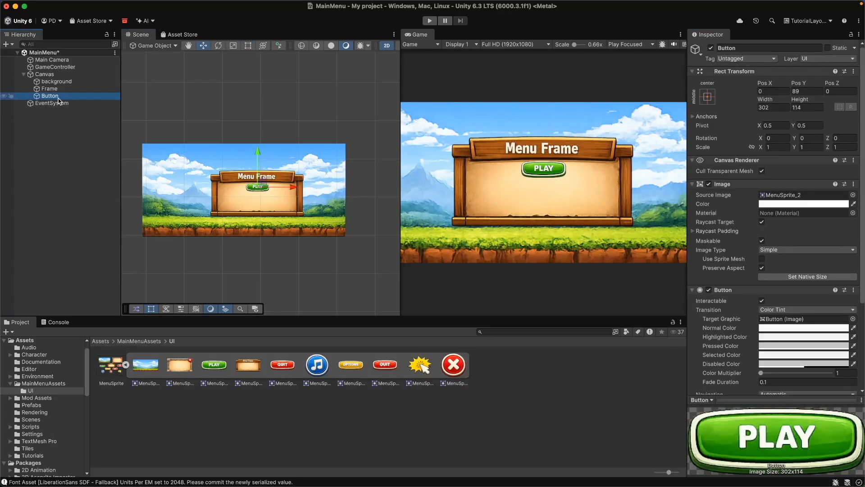
key(super+d)
drag(257, 154, 259, 175)
key(super+d)
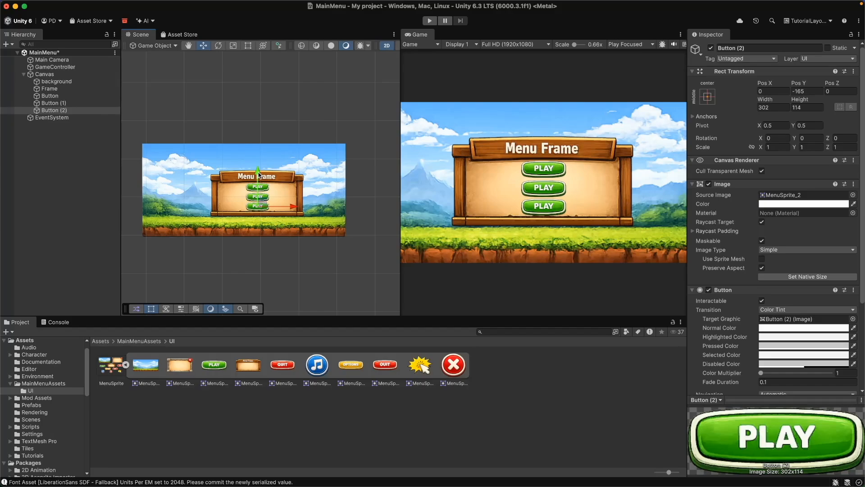
click(100, 144)
- Rename the three buttons, from top to bottom, as Play, Option and Quit
click(60, 104)
click(61, 98)
key(Return)
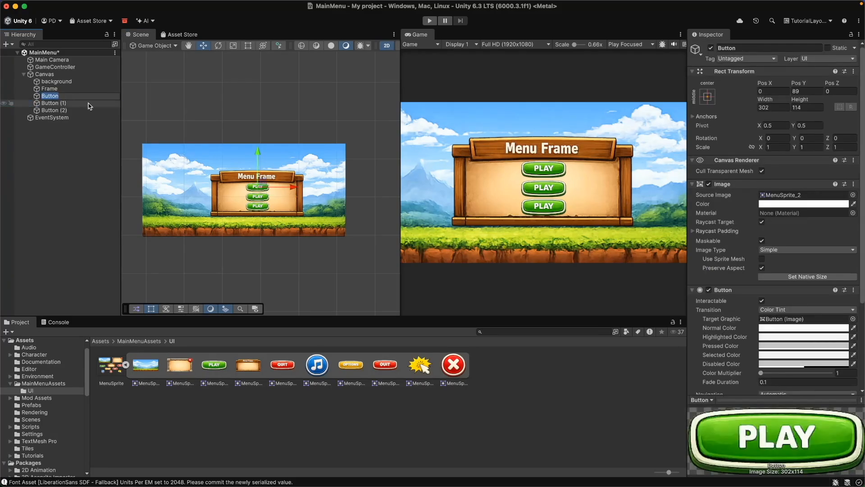
text(Play)
key(Return)
click(64, 104)
key(Return)
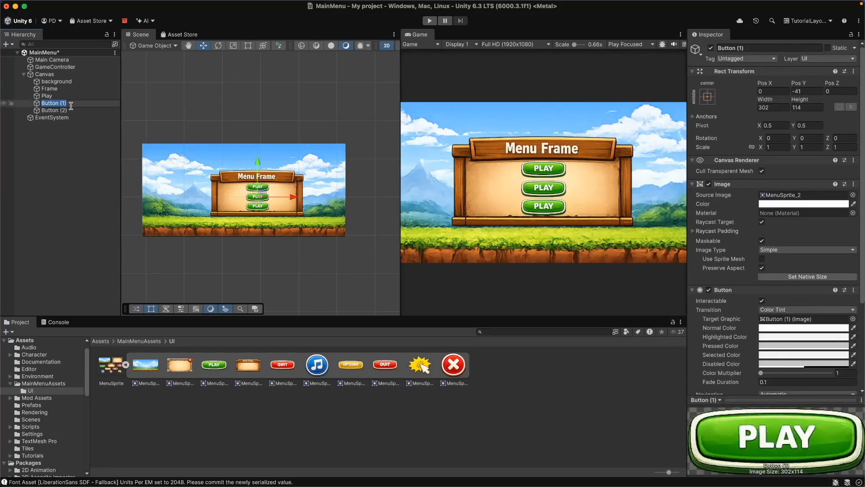
text(Option)
key(Return)
click(59, 111)
double_click(59, 111)
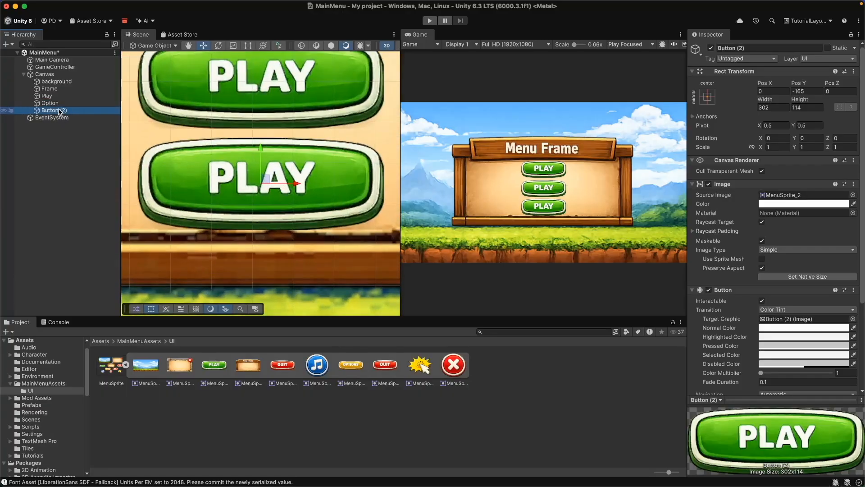
key(Return)
text(Quit)
key(Return)
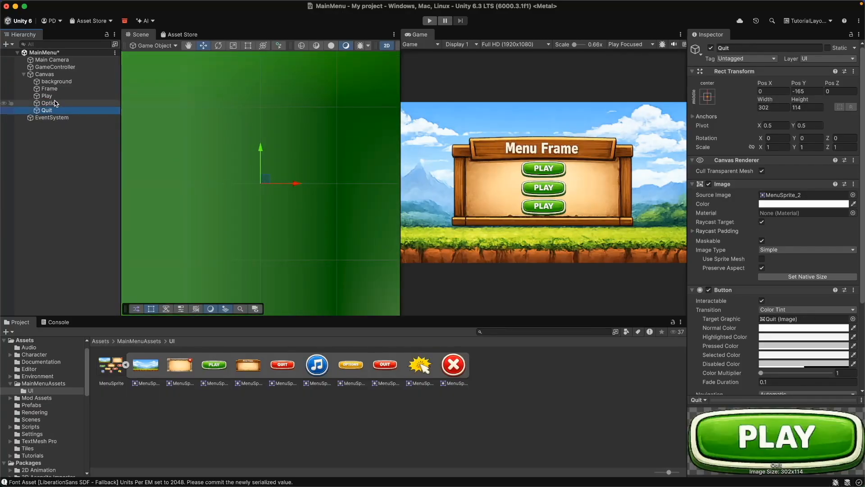
- Assign the OPTIONS sprite MenuSprite_6 to the Option button and the red QUIT sprite MenuSprite_4 to the Quit button
click(47, 96)
double_click(49, 103)
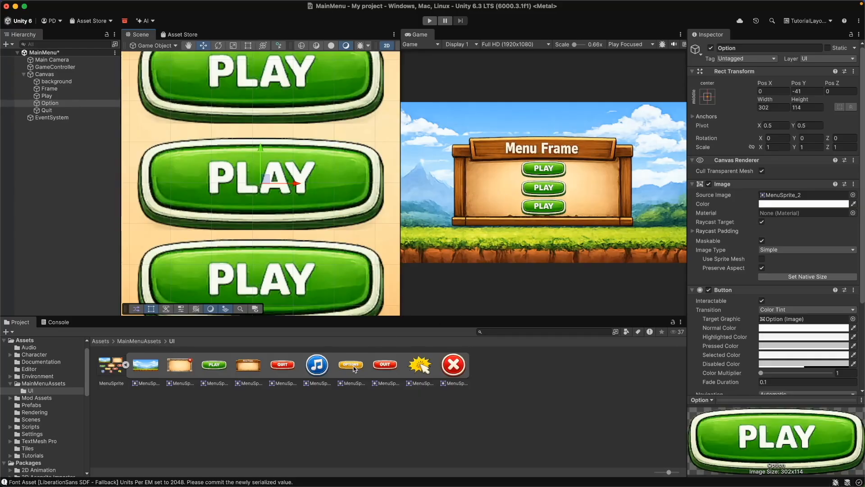
drag(354, 369, 782, 197)
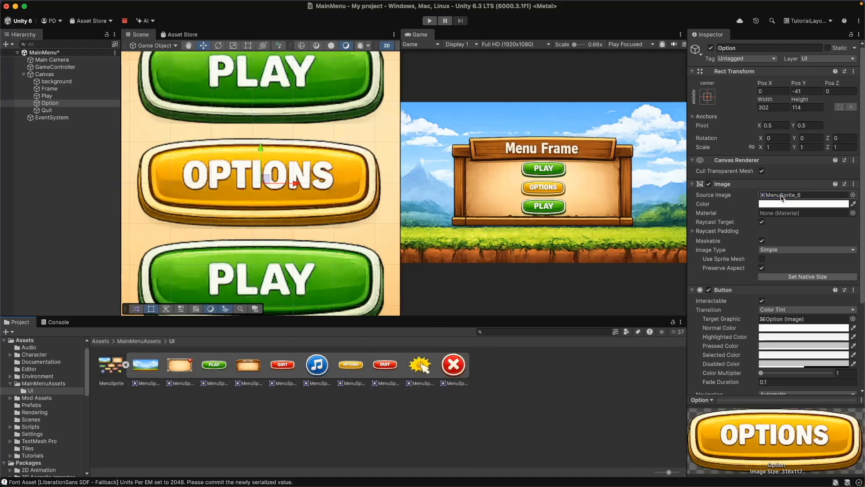
double_click(46, 110)
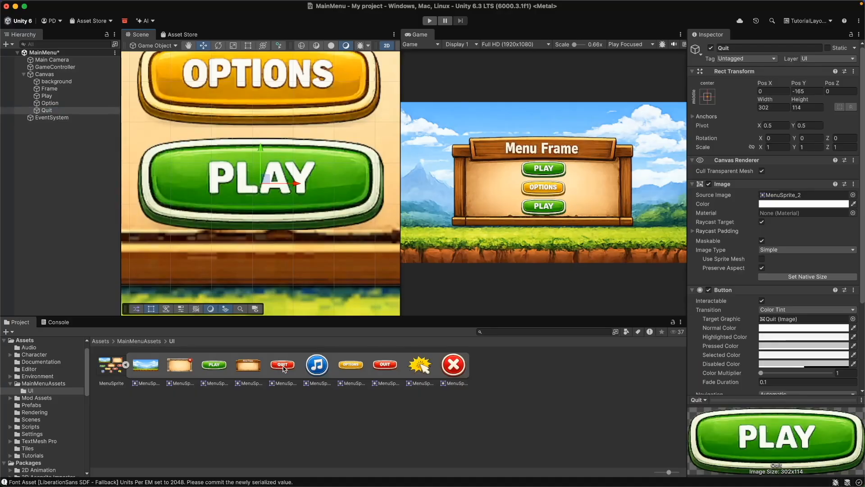
drag(285, 369, 783, 197)
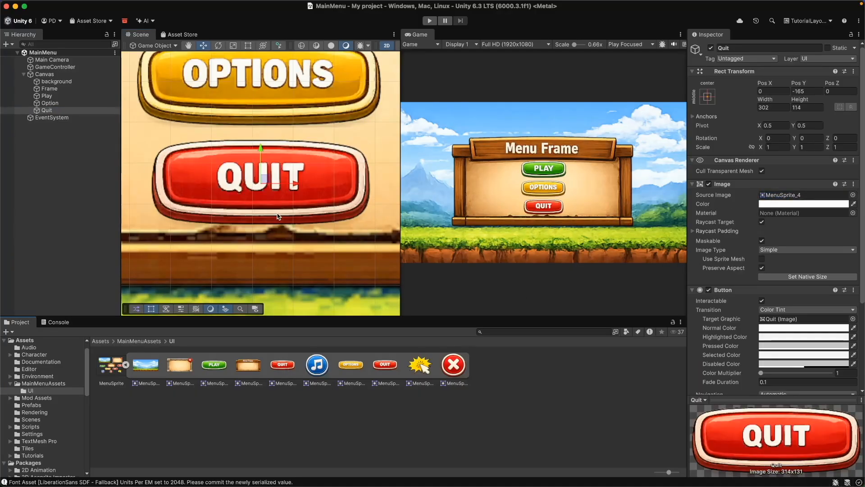
scroll(258, 213, down, 10)
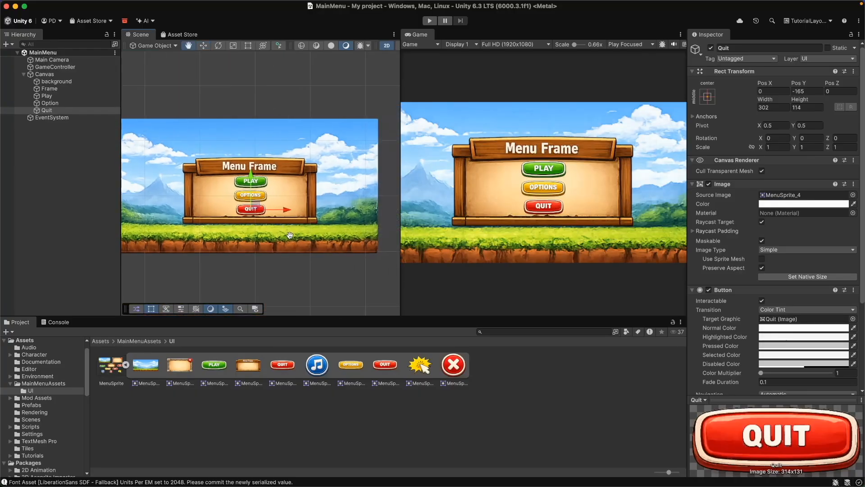
scroll(320, 252, down, 3)
click(324, 272)
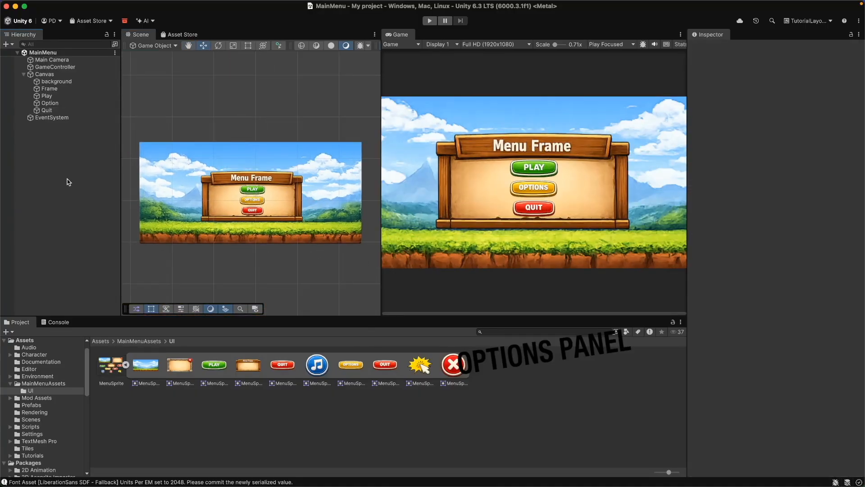
- Add a UI Panel under the Canvas and name it PanelOption
click(44, 74)
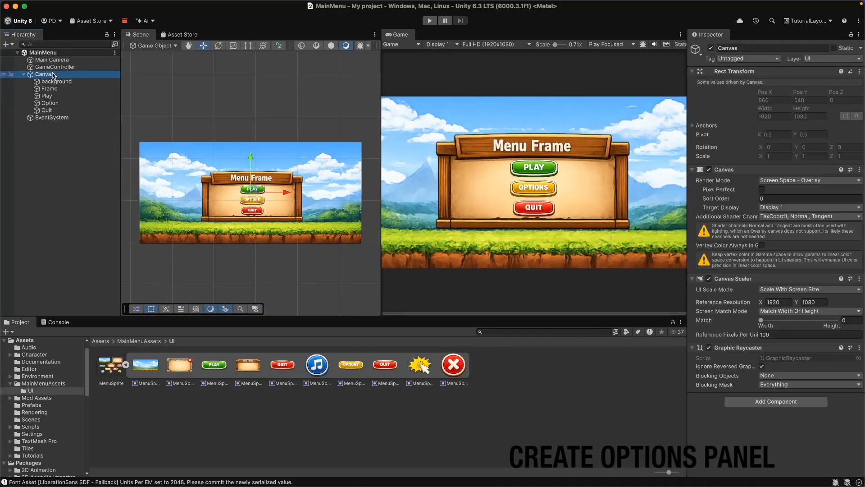
right_click(55, 76)
mouse_move(68, 323)
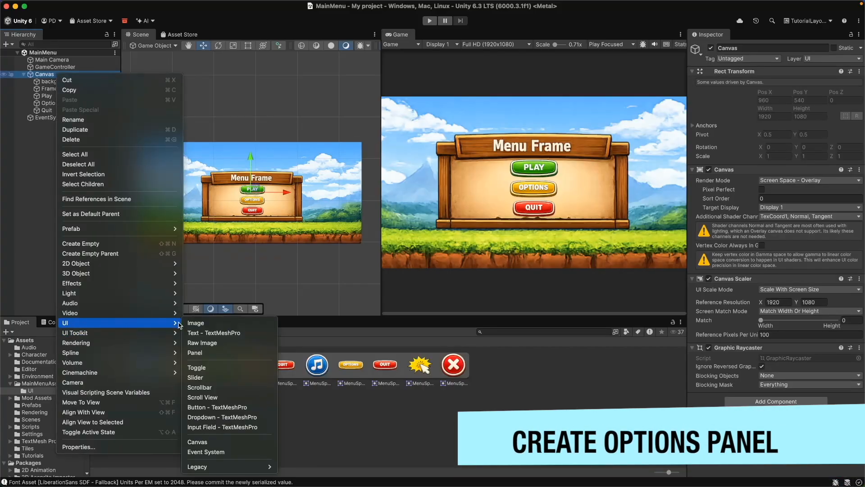
click(198, 353)
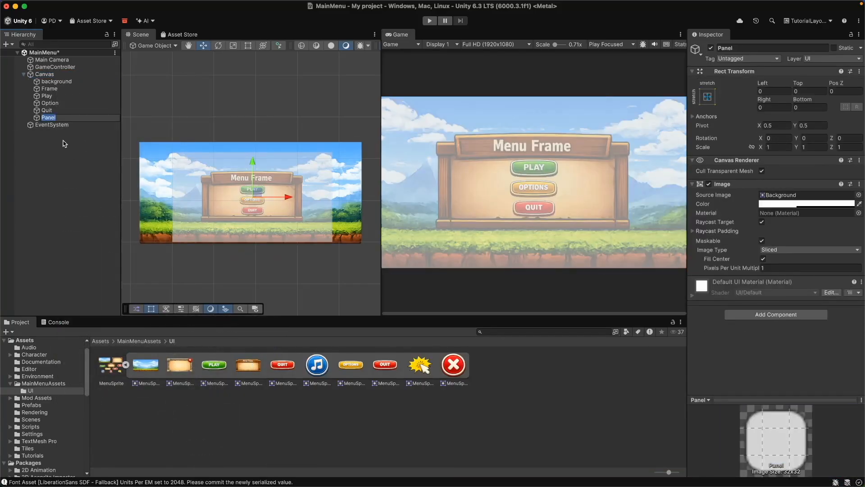
click(64, 144)
click(52, 119)
click(61, 118)
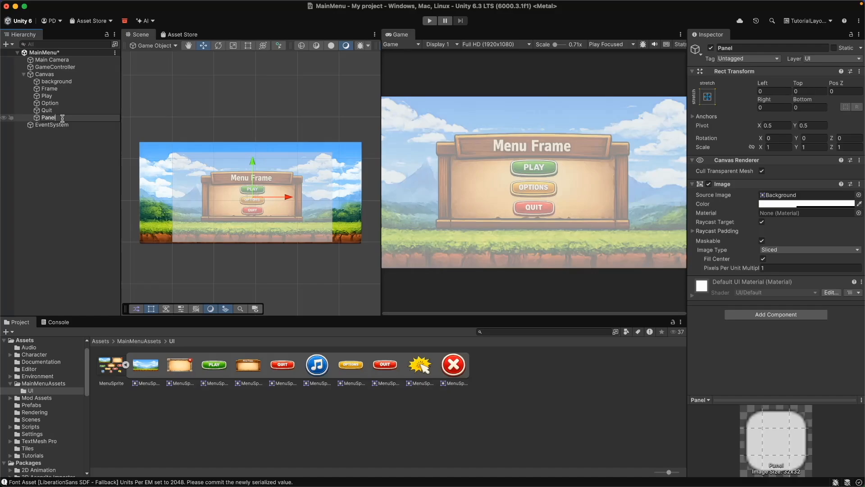
text(Option)
key(Return)
click(71, 167)
- Assign the stone-framed sprite MenuSprite_1 to PanelOption's image and raise its color alpha to 255
click(56, 118)
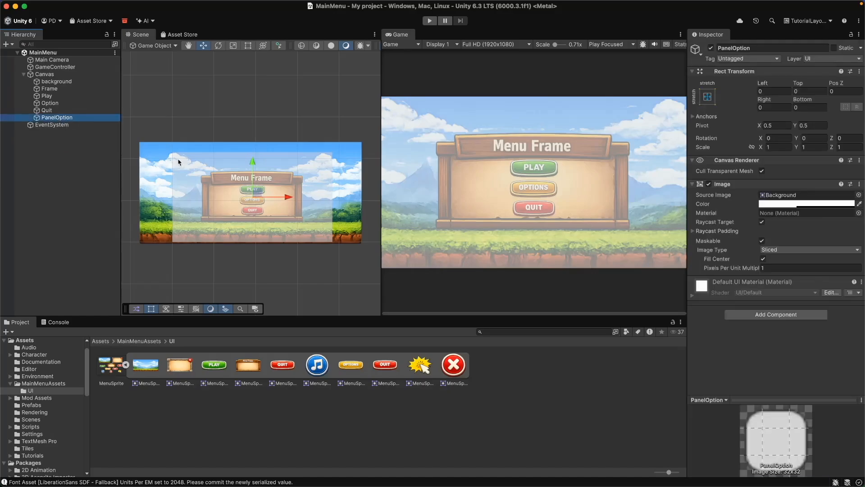
drag(182, 368, 798, 195)
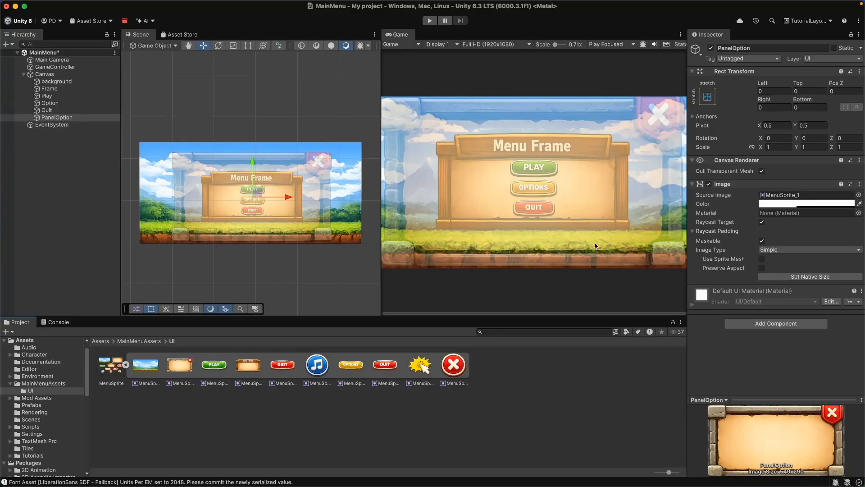
click(799, 205)
drag(803, 374, 849, 373)
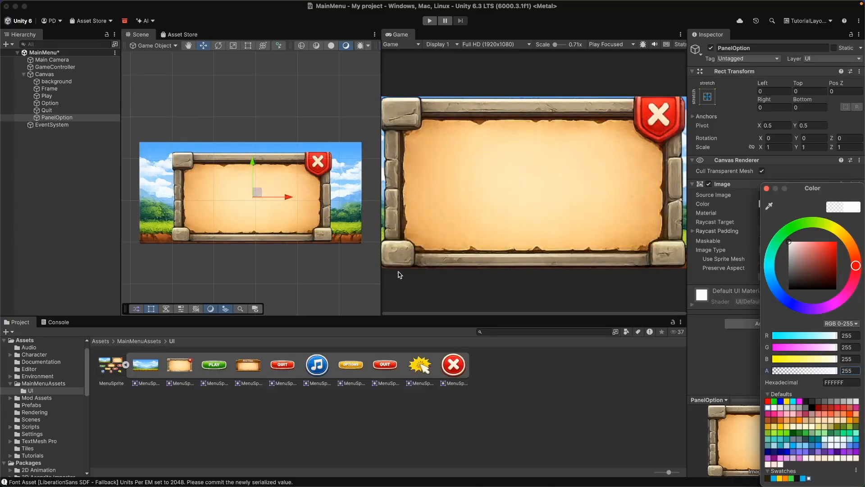
- Enable Preserve Aspect on PanelOption's image and set the image to its native size
click(71, 133)
click(56, 117)
click(248, 47)
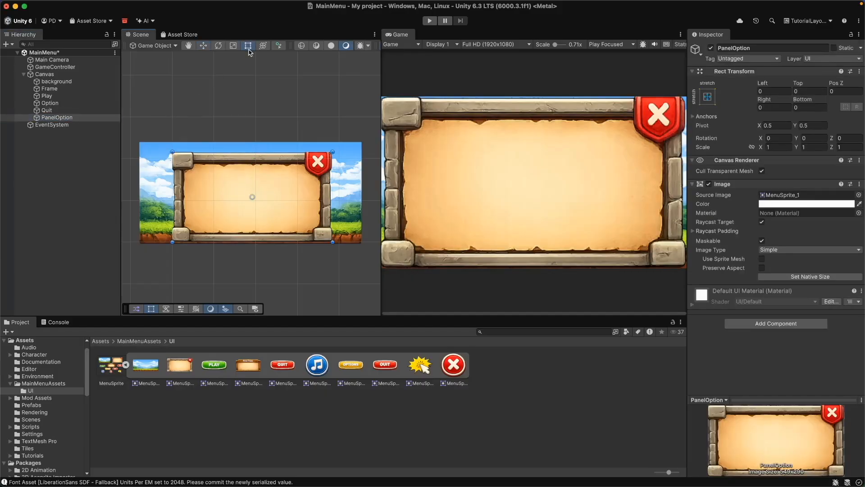
click(762, 268)
click(766, 276)
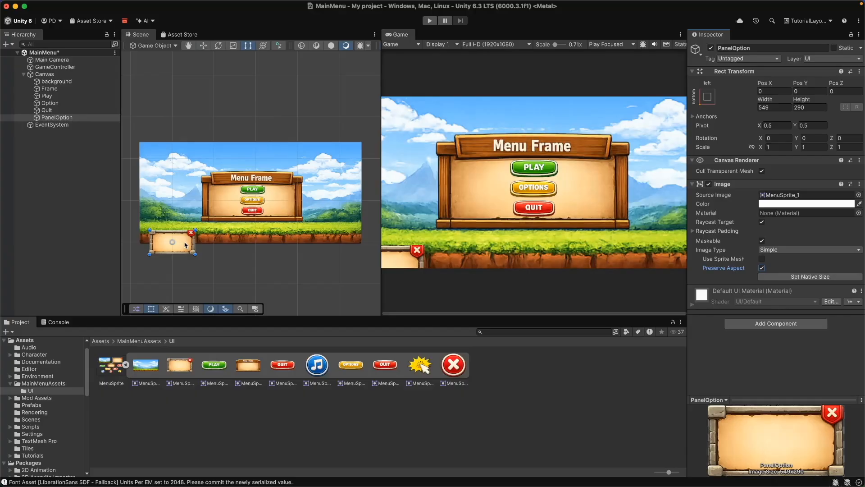
- Place PanelOption over the menu frame, enlarge it to about 1297 by 685, and centre it on the canvas
drag(184, 244, 281, 200)
drag(300, 172, 313, 166)
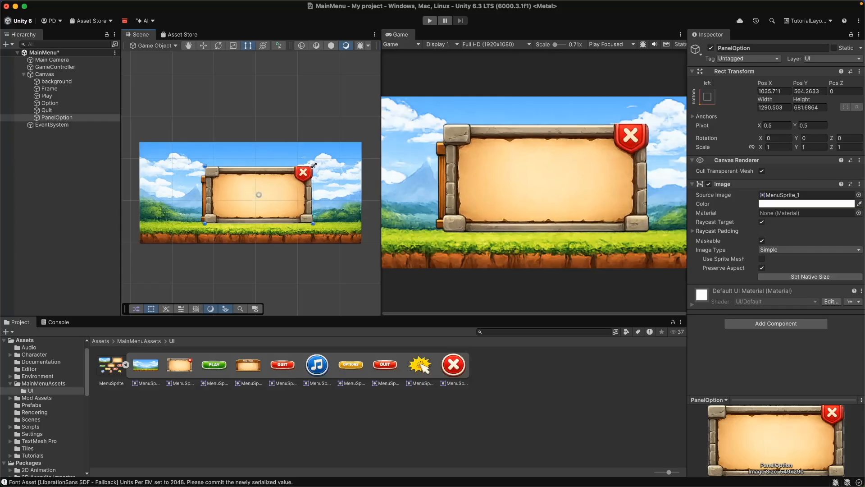
drag(281, 201, 276, 204)
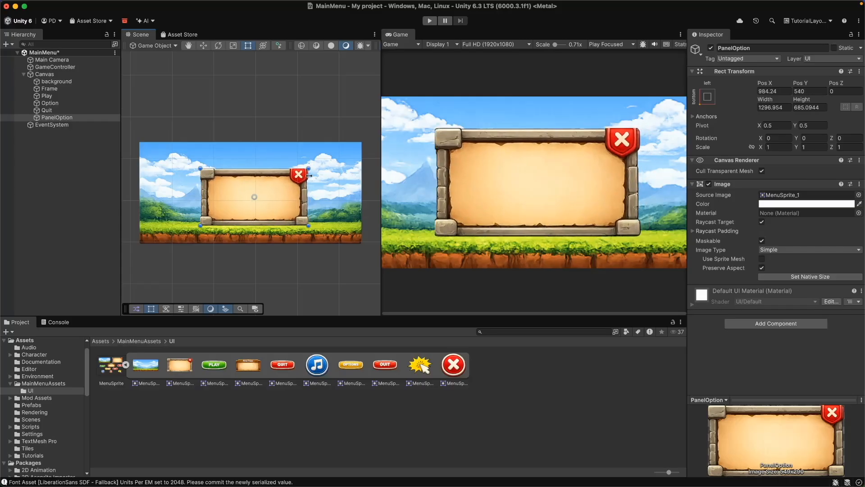
- Add a TextMeshPro button under PanelOption and name it Close
right_click(77, 118)
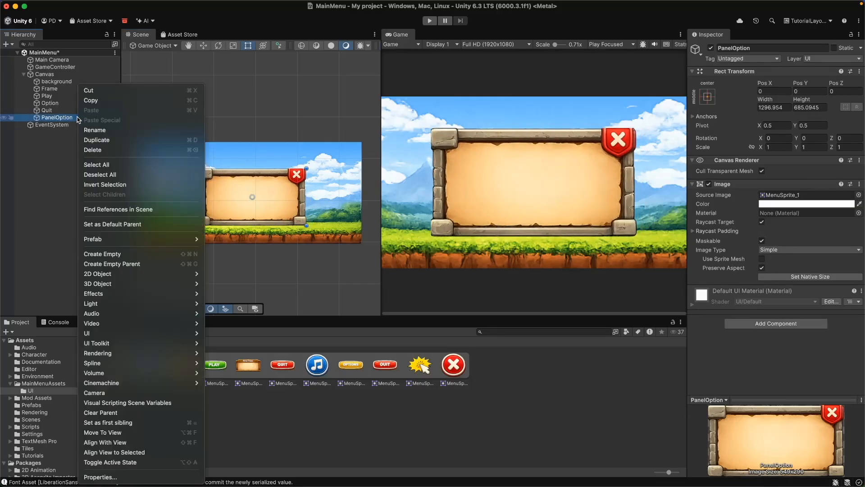
mouse_move(135, 333)
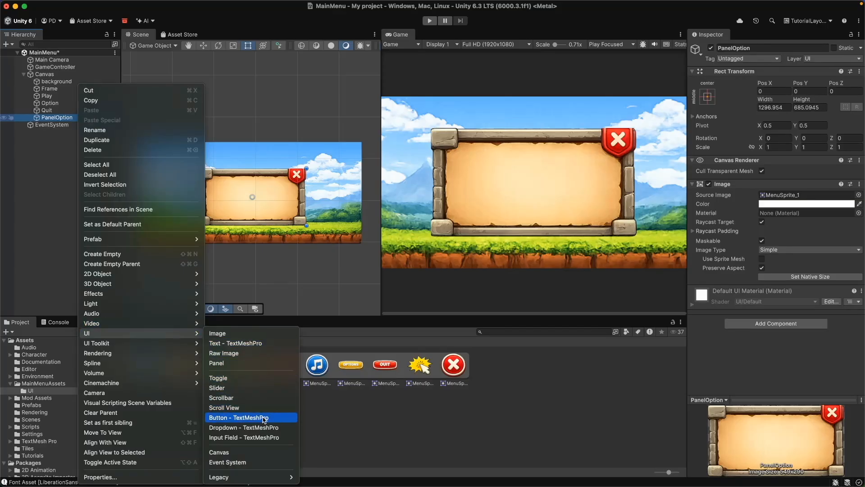
click(264, 419)
text(Close)
key(Return)
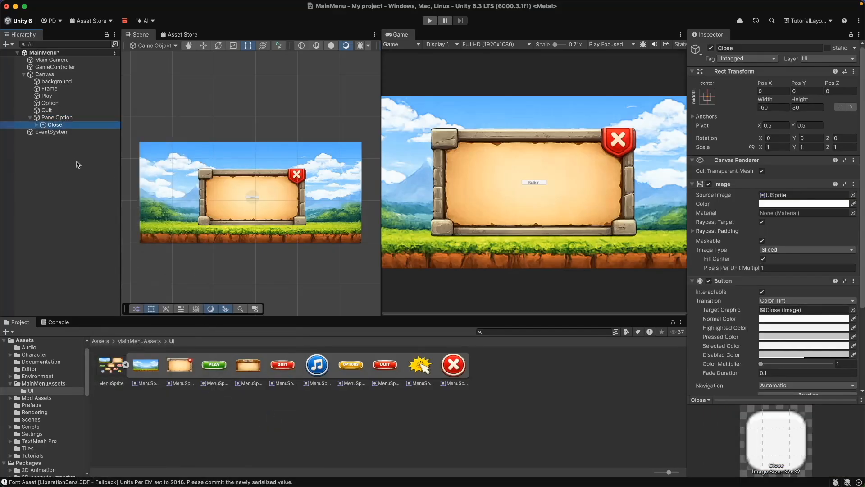
- Delete the text child of the Close button
click(70, 170)
click(69, 126)
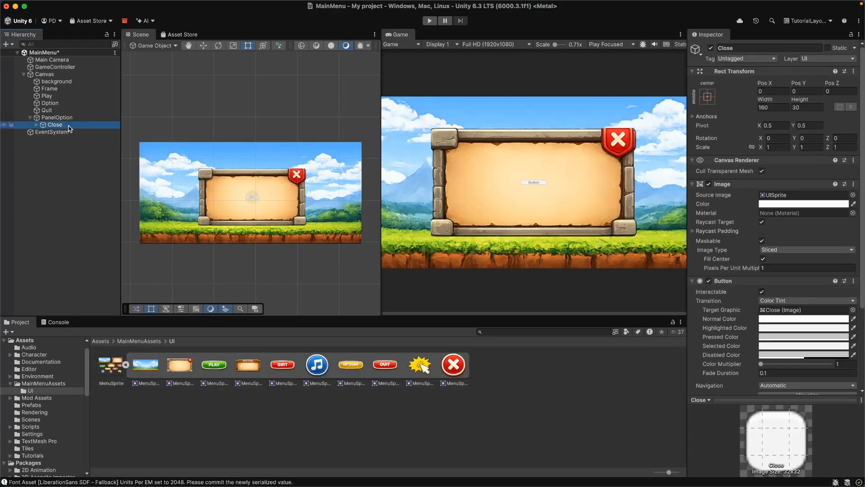
click(36, 124)
right_click(63, 133)
click(84, 163)
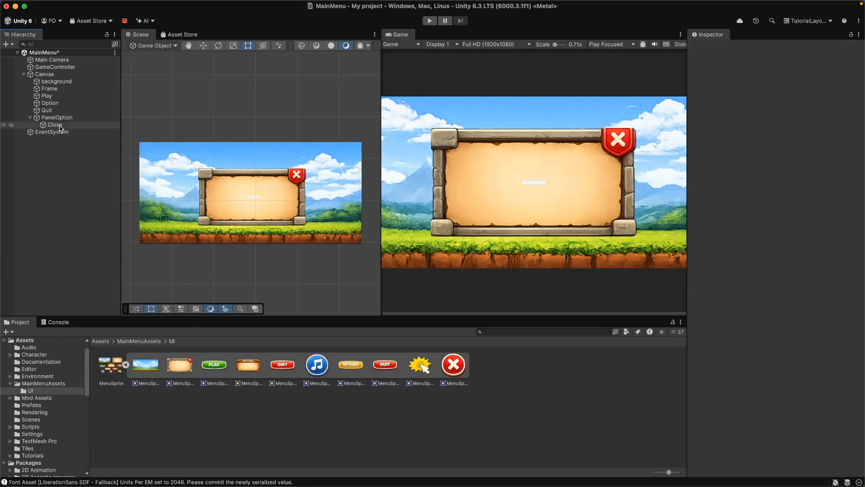
- Give Close the sprite MenuSprite_9 with Preserve Aspect enabled, and fit it over the panel's corner X at about 236 by 230
click(60, 126)
drag(455, 366, 793, 194)
click(762, 268)
click(766, 276)
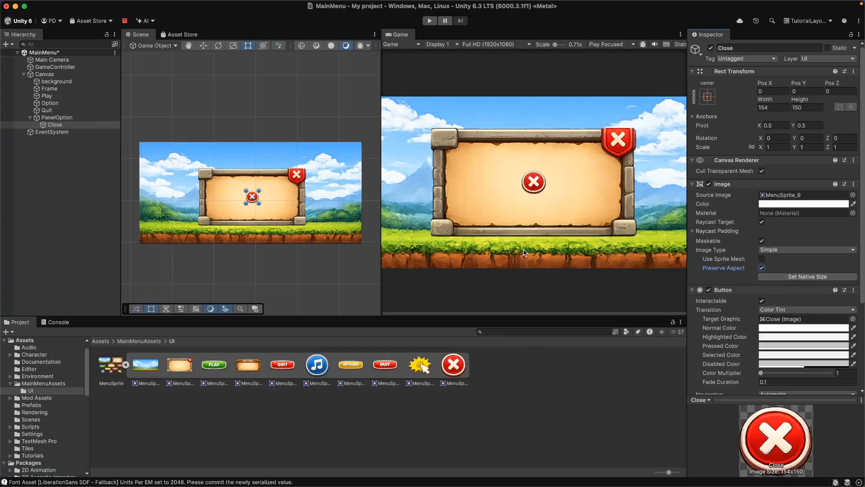
drag(258, 201, 302, 182)
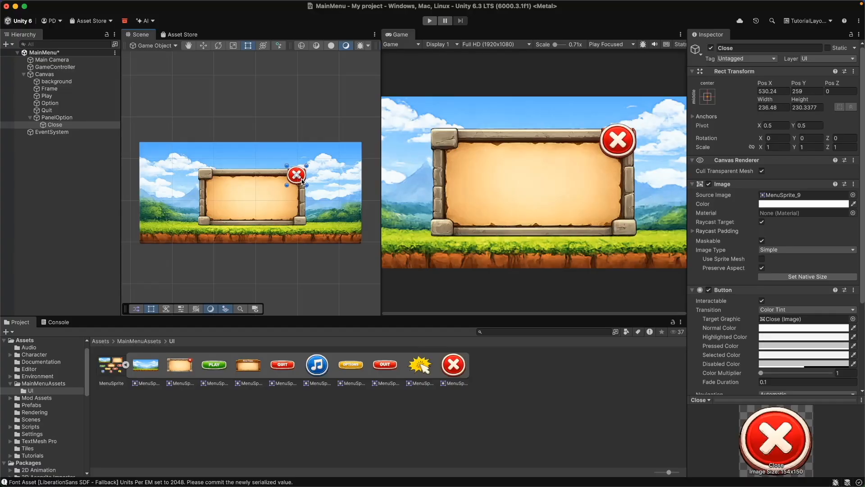
click(81, 223)
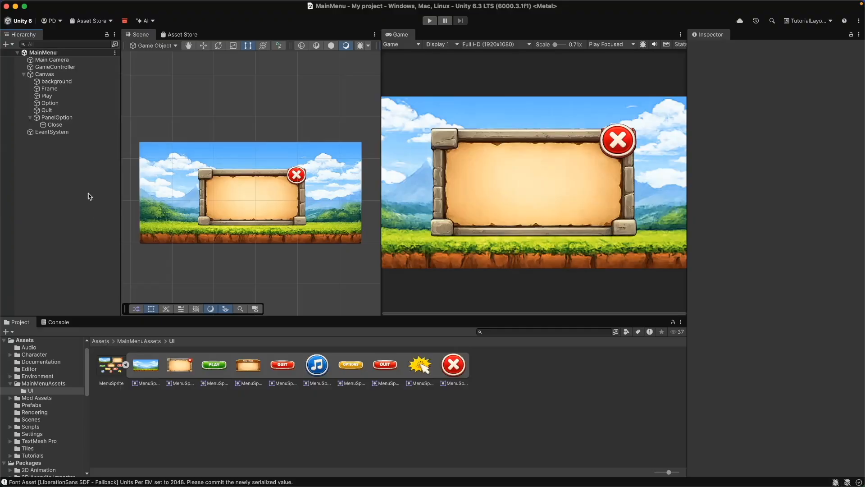
- Deactivate PanelOption so it is hidden in the menu, and save the scene
click(57, 119)
click(66, 162)
click(57, 117)
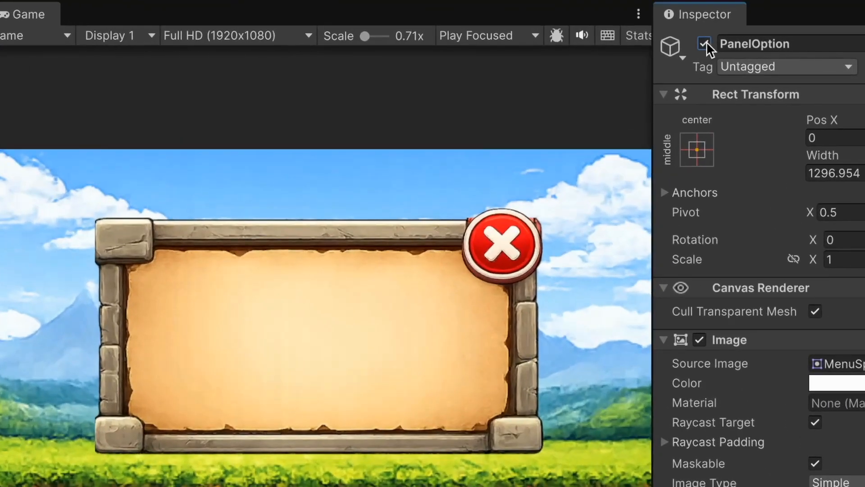
click(710, 47)
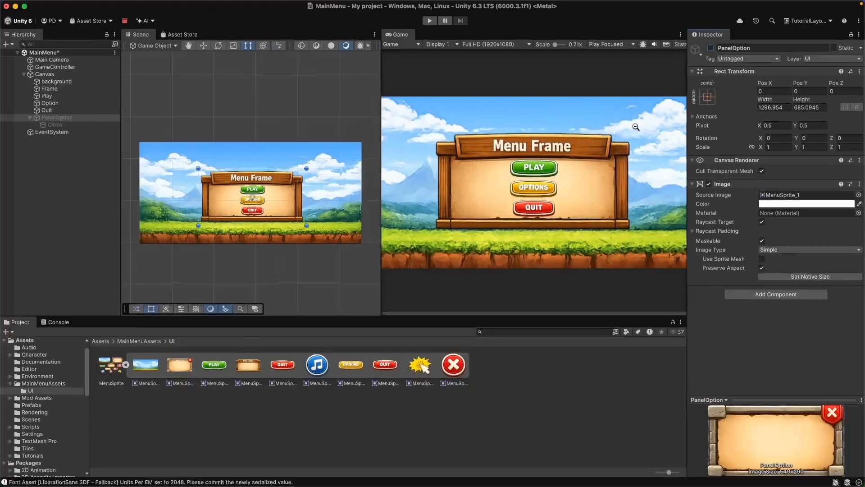
click(83, 185)
key(super+s)
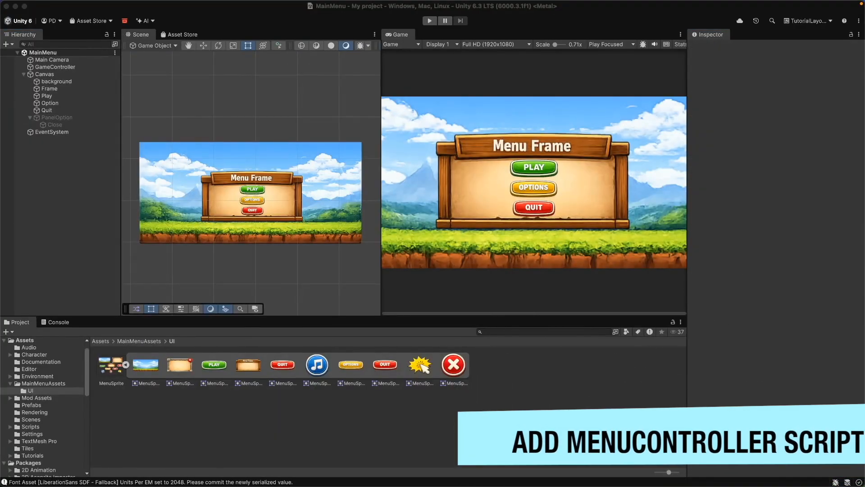
- Add a new script component named MenuController to GameController, saving the script in the Assets folder
click(75, 67)
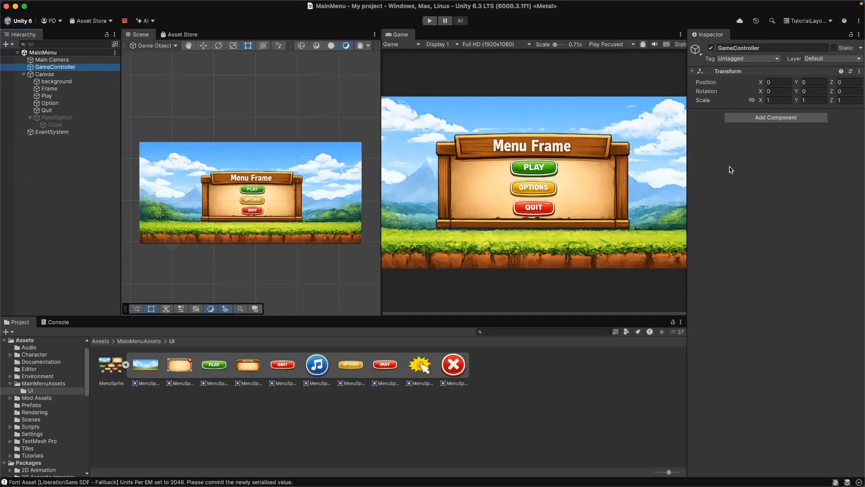
click(782, 166)
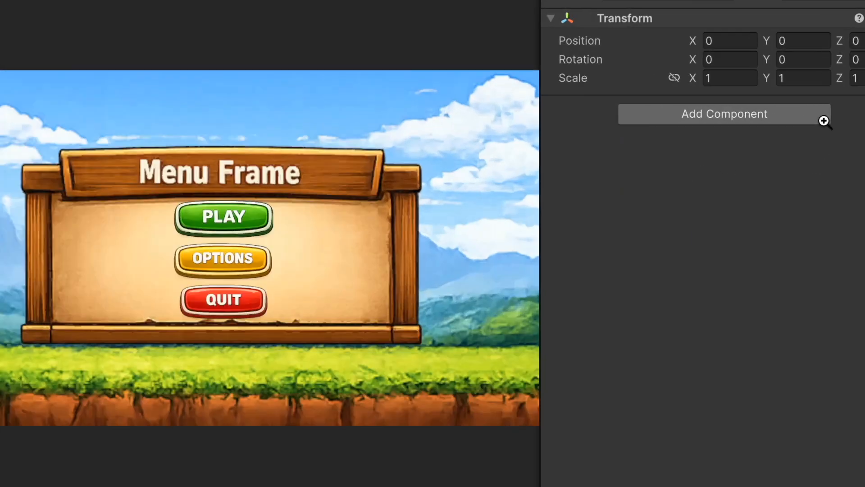
click(799, 118)
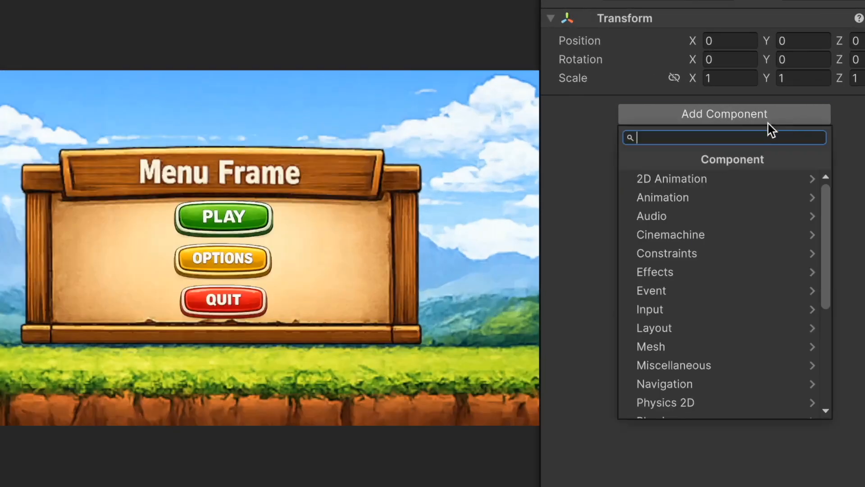
text(script)
click(707, 198)
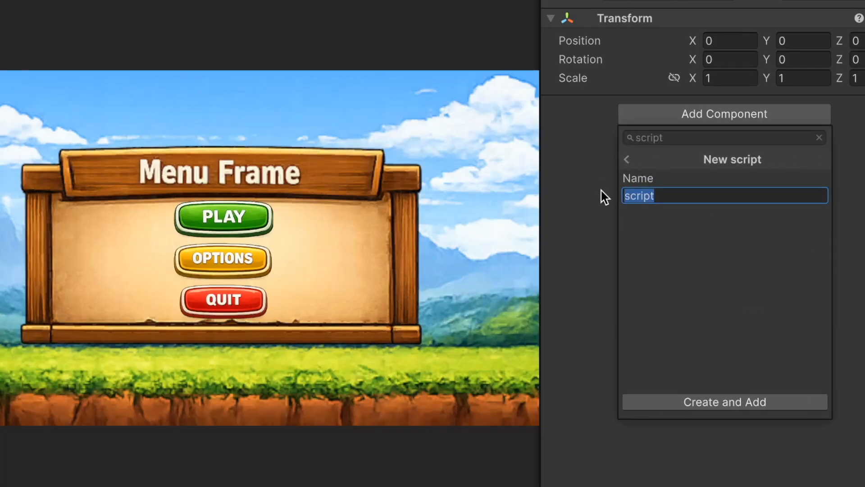
text(MenuController)
key(Return)
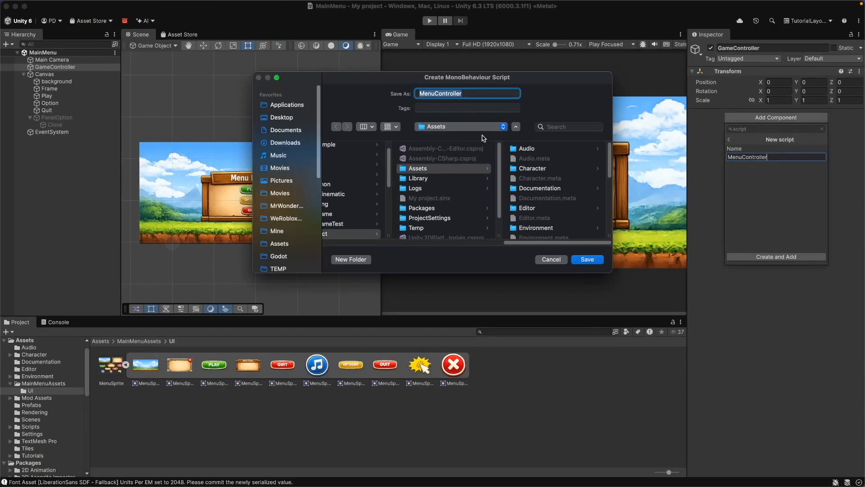
click(588, 259)
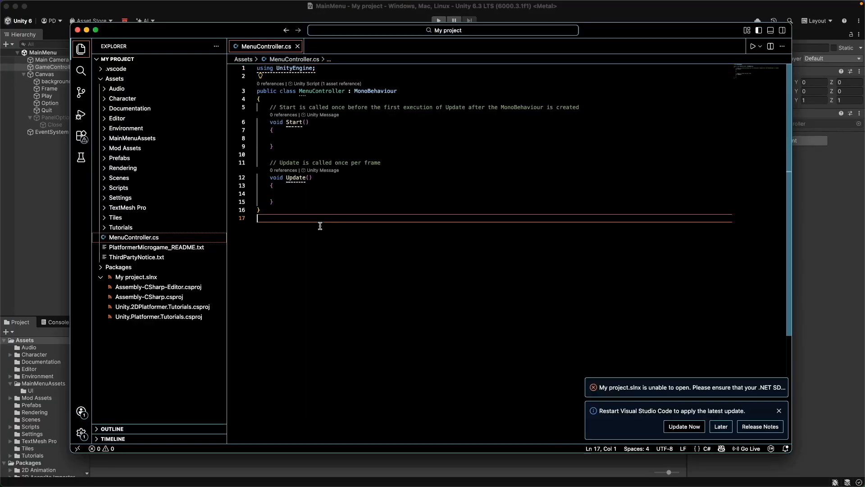
- Replace all template code in MenuController.cs with the copied menu script containing PlayGame, OpenOptions, CloseOptions and QuitGame
drag(320, 226, 218, 59)
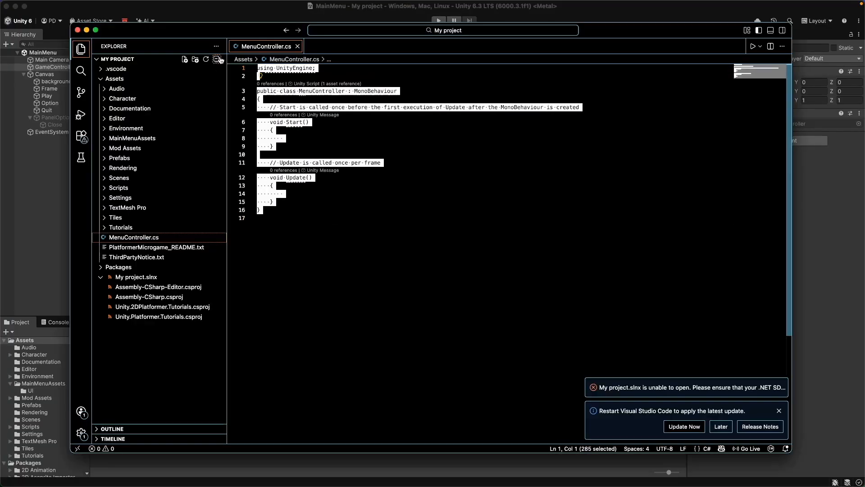
key(BackSpace)
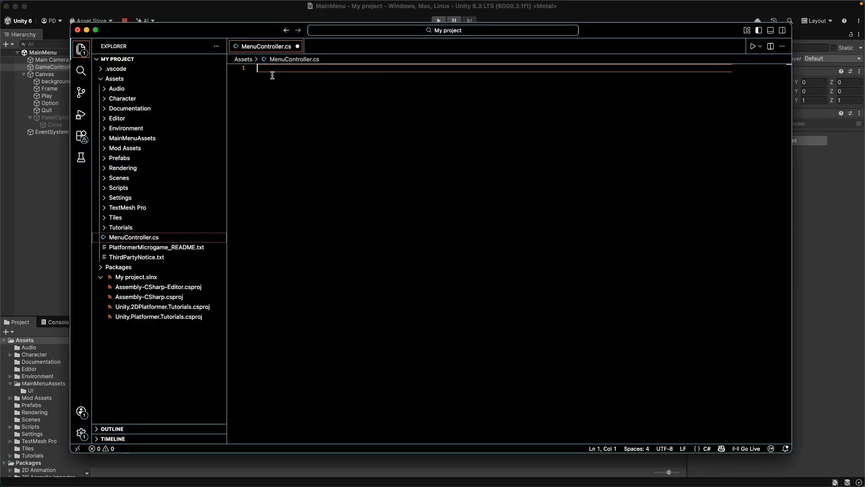
right_click(272, 72)
click(282, 235)
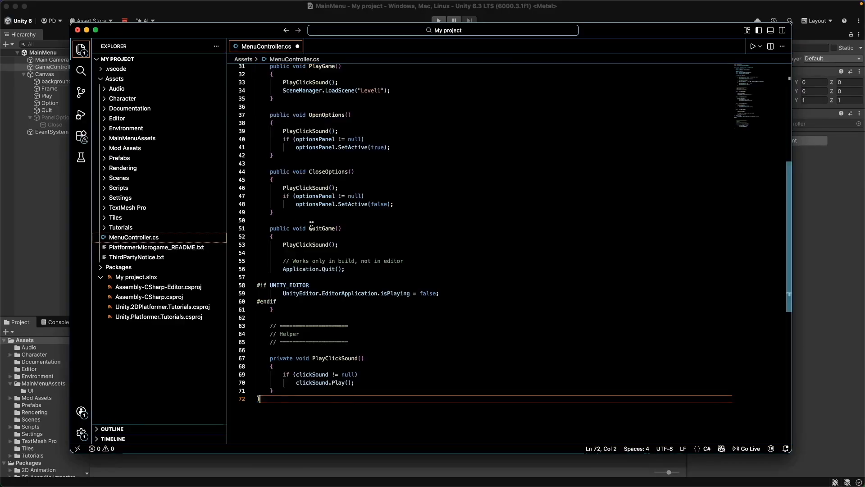
- Check through the pasted menu code, save MenuController.cs and switch back to Unity
scroll(464, 199, up, 10)
scroll(488, 217, down, 10)
click(488, 217)
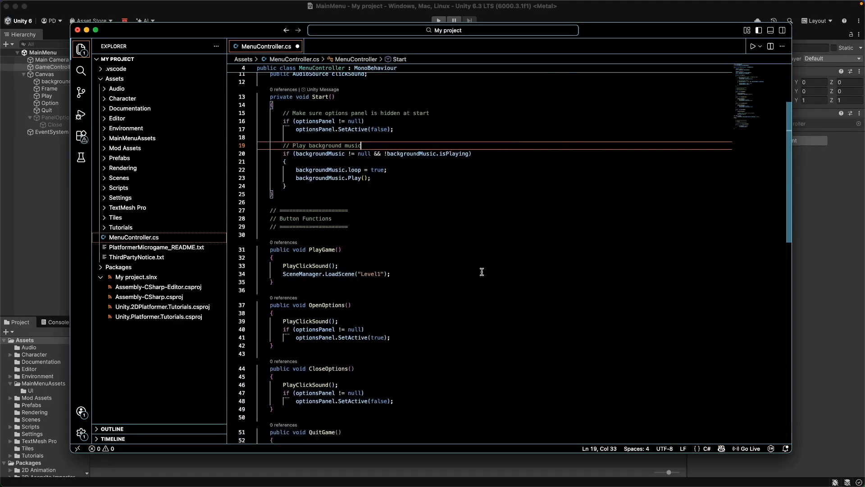
scroll(491, 277, down, 5)
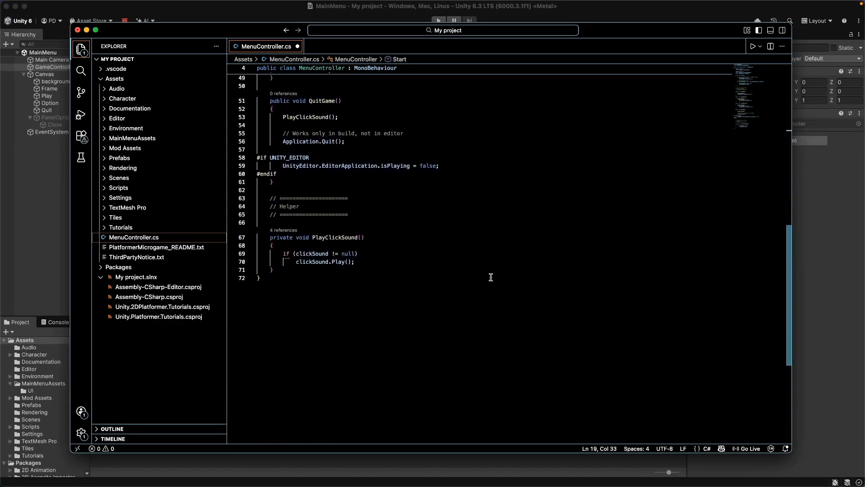
scroll(436, 274, up, 15)
key(super+s)
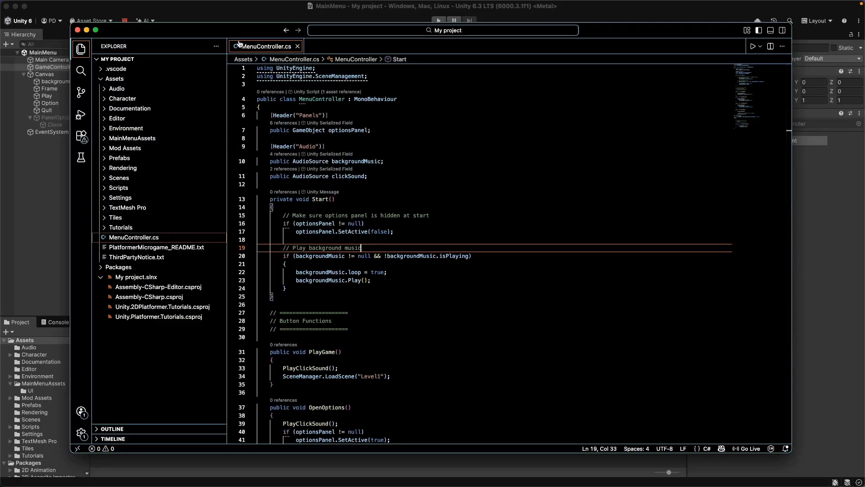
click(87, 30)
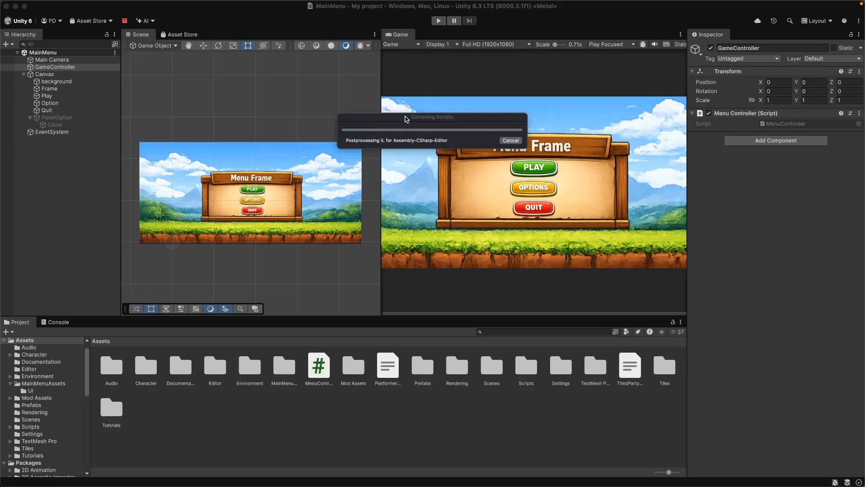
- Assign PanelOption as the Options Panel of GameController's Menu Controller script
click(72, 191)
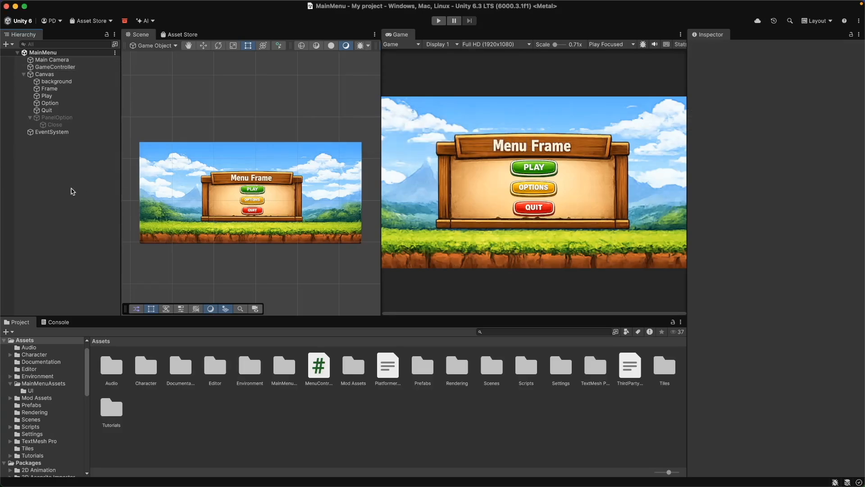
click(55, 67)
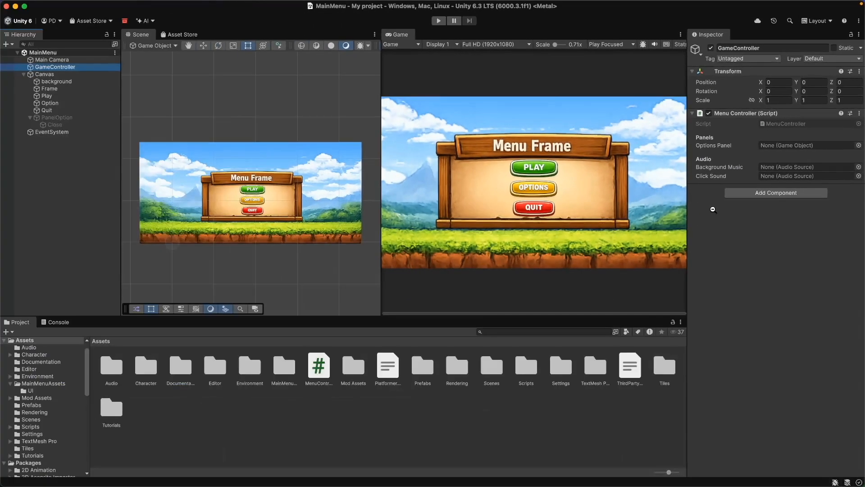
click(721, 237)
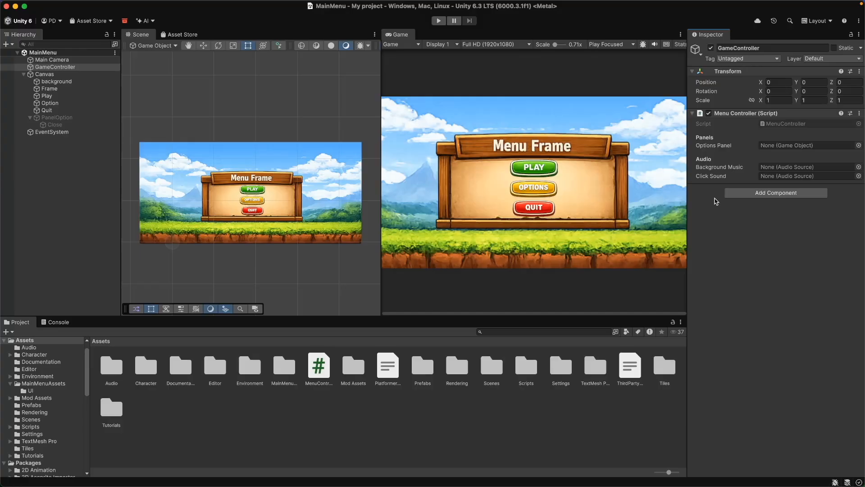
drag(67, 120, 768, 145)
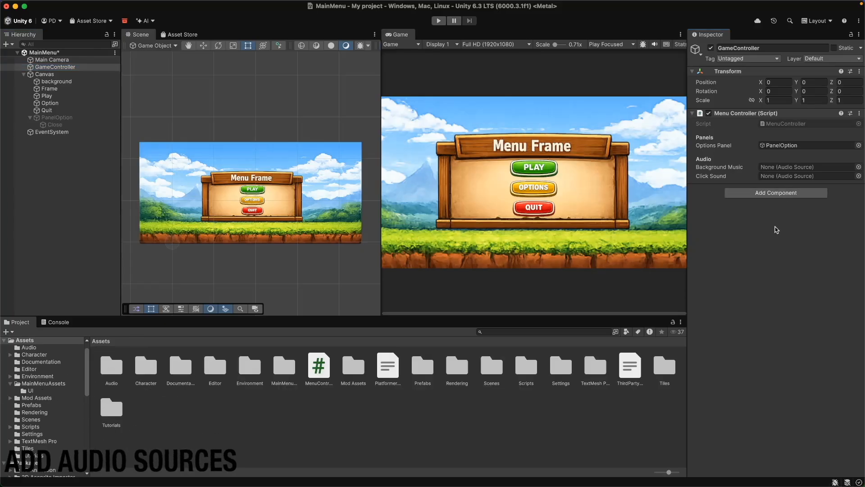
- Add an Audio Source component to GameController
click(769, 193)
text(audio sou)
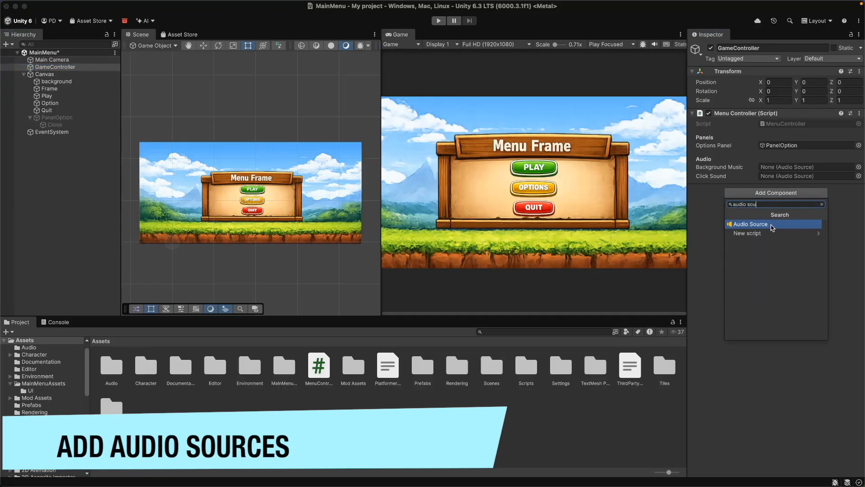
click(773, 227)
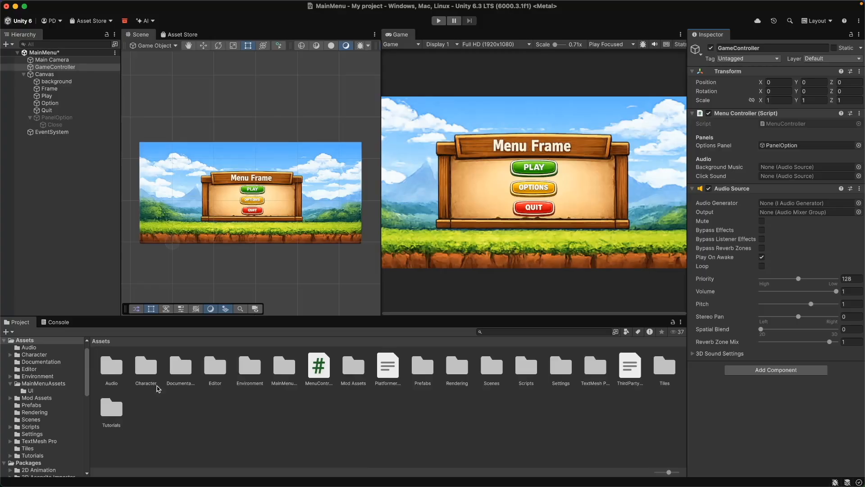
- Import bgMusic.mp3 and click.mp3 from the 0201 folder in Finder into the project's Assets/Audio folder
double_click(111, 366)
click(540, 213)
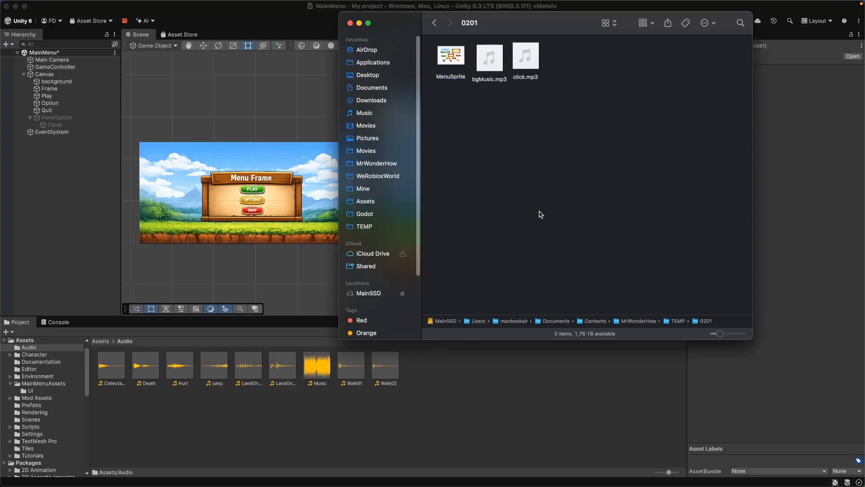
click(498, 70)
super+click(521, 70)
drag(499, 70, 488, 406)
click(476, 412)
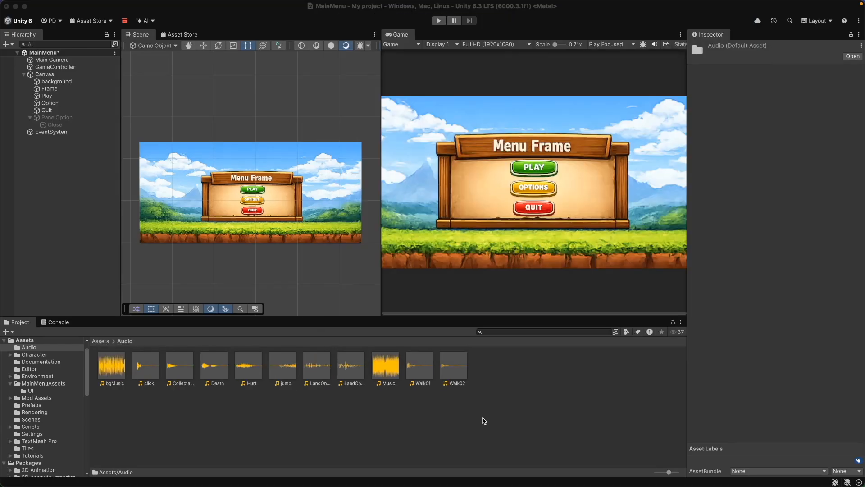
- Assign bgMusic as the Audio Generator of GameController's Audio Source and enable Loop
click(59, 67)
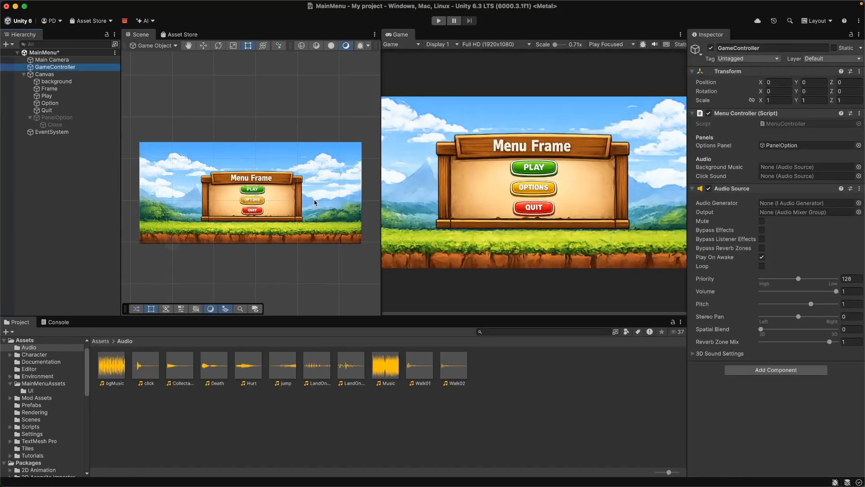
drag(121, 369, 768, 207)
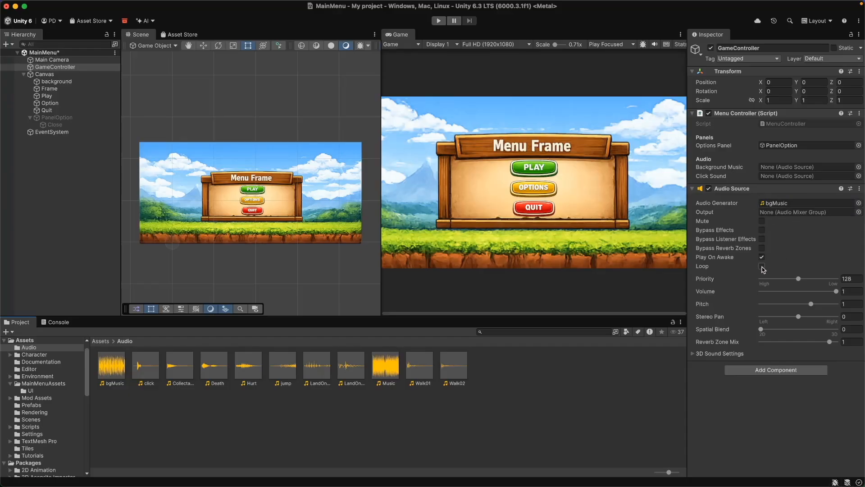
- Add a second Audio Source to GameController with the click clip as its Audio Generator
click(765, 370)
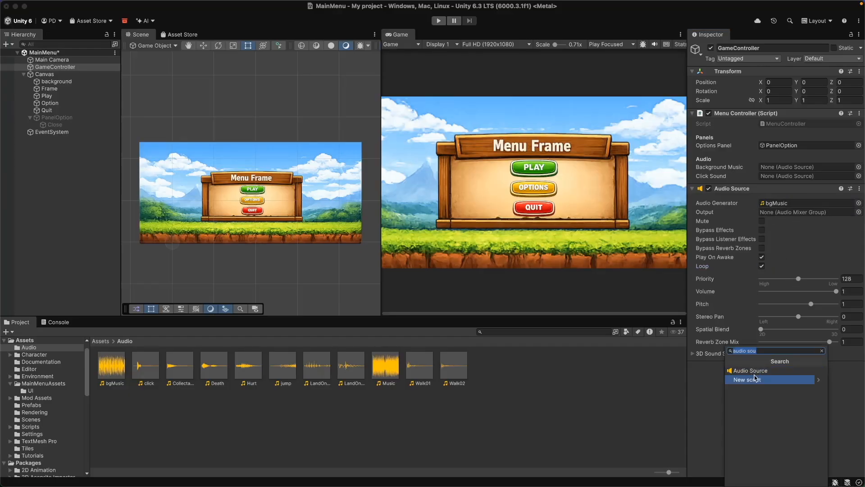
click(780, 395)
scroll(780, 395, down, 3)
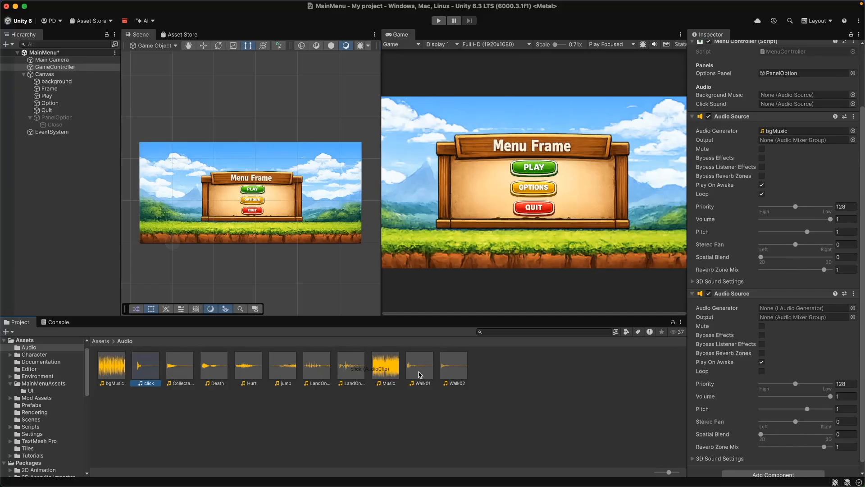
drag(757, 308, 766, 308)
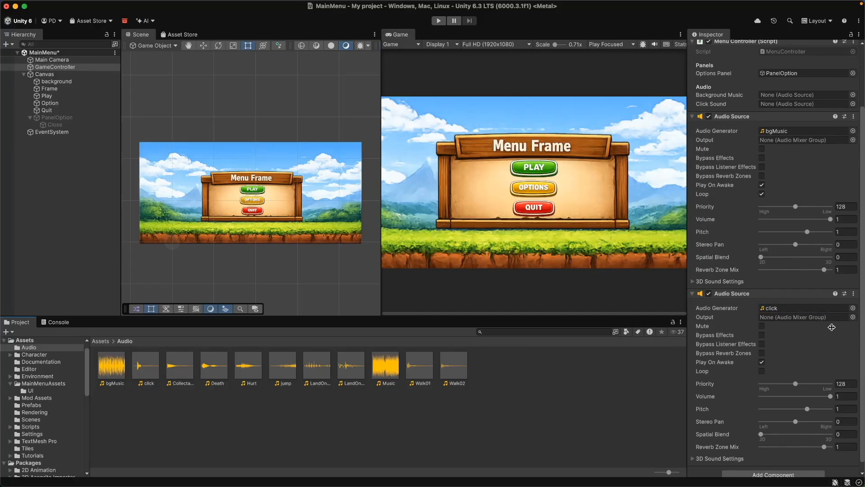
scroll(844, 331, up, 3)
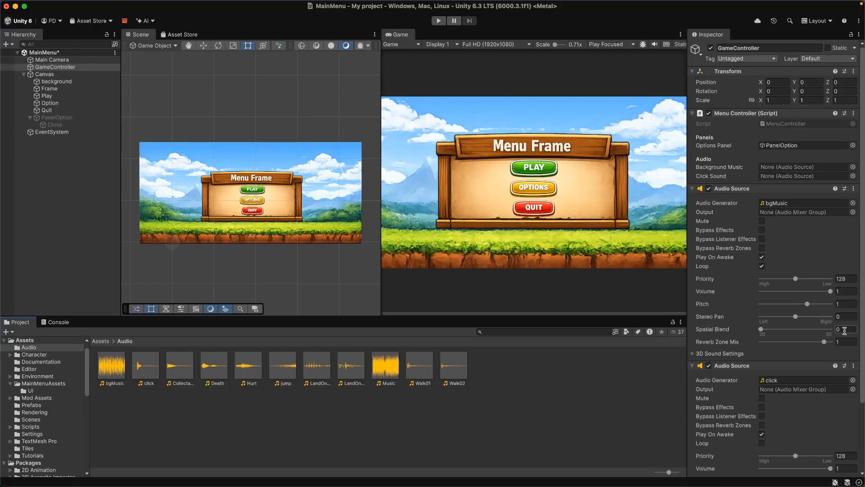
- Assign the bgMusic source as the Menu Controller's Background Music and the click source as its Click Sound, then save the scene
click(692, 189)
click(693, 189)
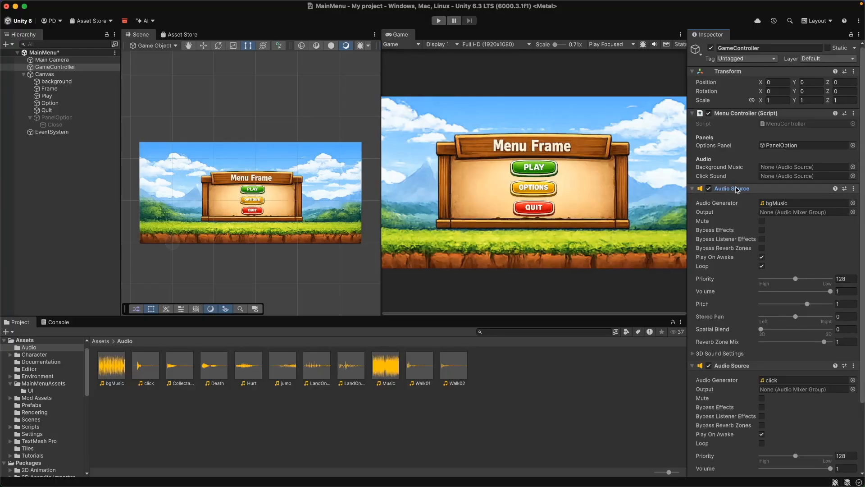
drag(737, 190, 793, 168)
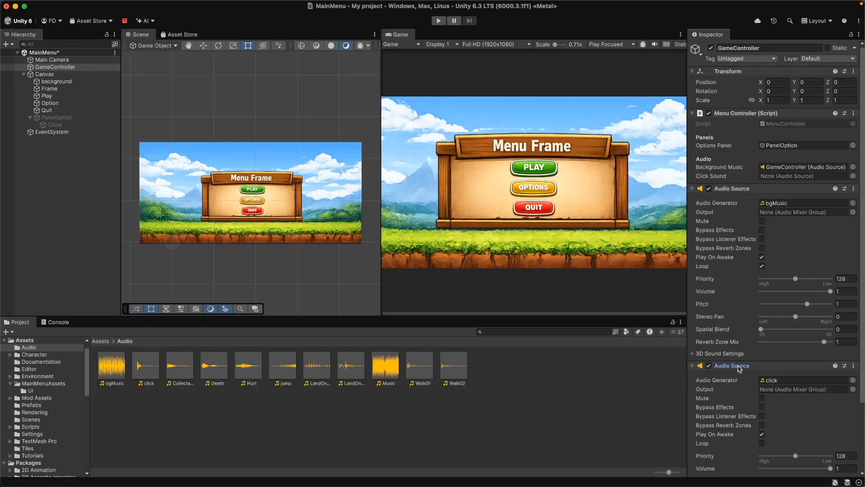
drag(738, 366, 799, 176)
click(692, 188)
click(692, 199)
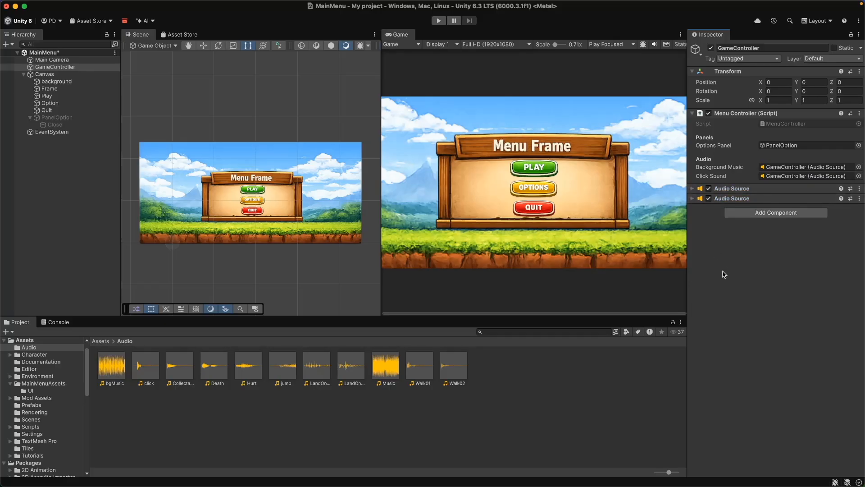
click(77, 198)
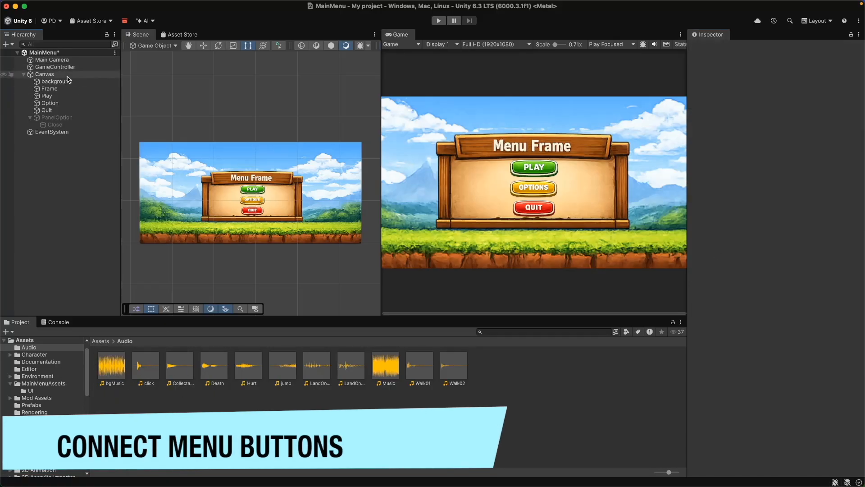
key(super+s)
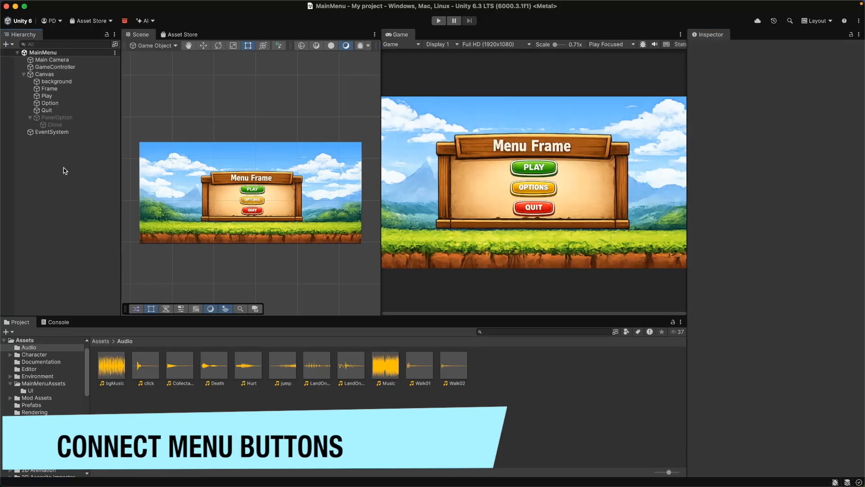
- Add an On Click event to the Play button that calls MenuController.PlayGame on GameController
click(47, 97)
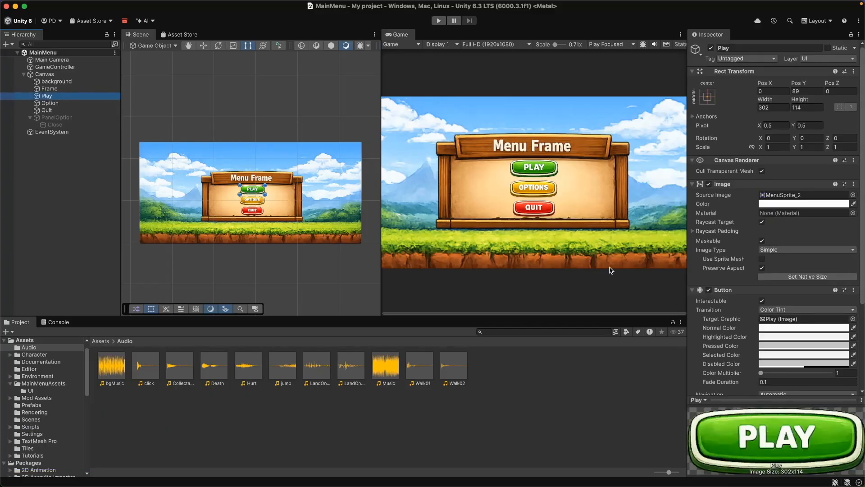
scroll(819, 256, down, 5)
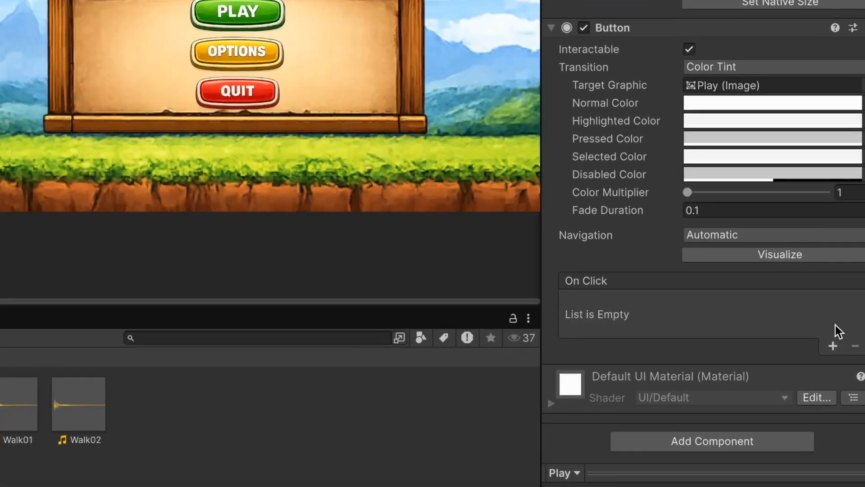
click(834, 336)
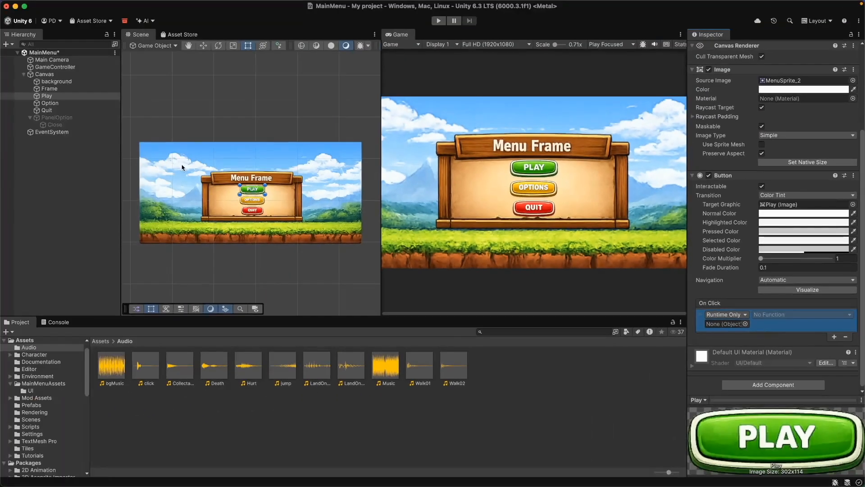
drag(56, 66, 726, 324)
click(774, 314)
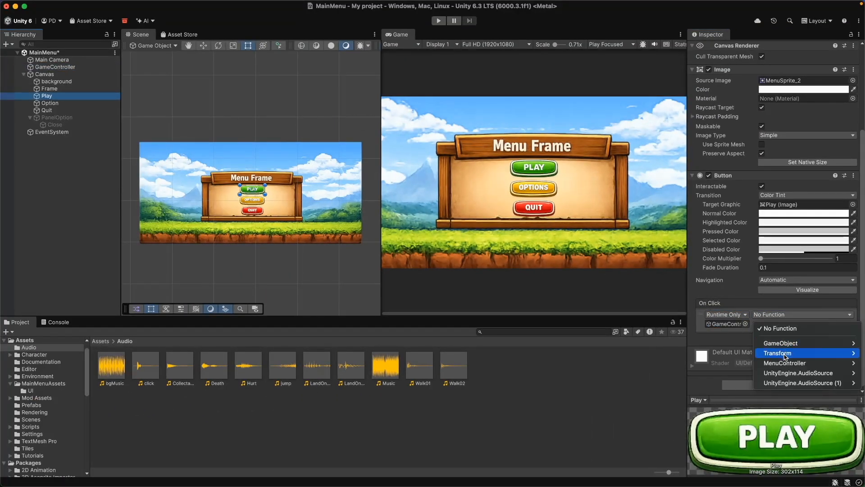
mouse_move(803, 366)
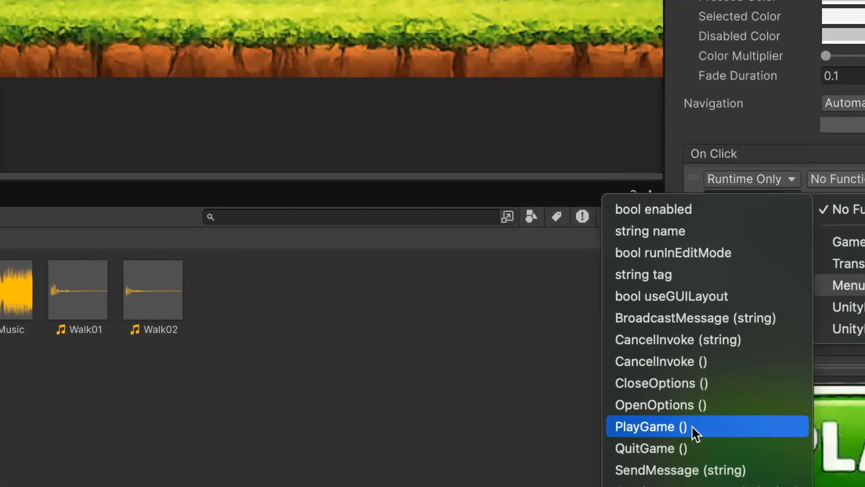
click(691, 427)
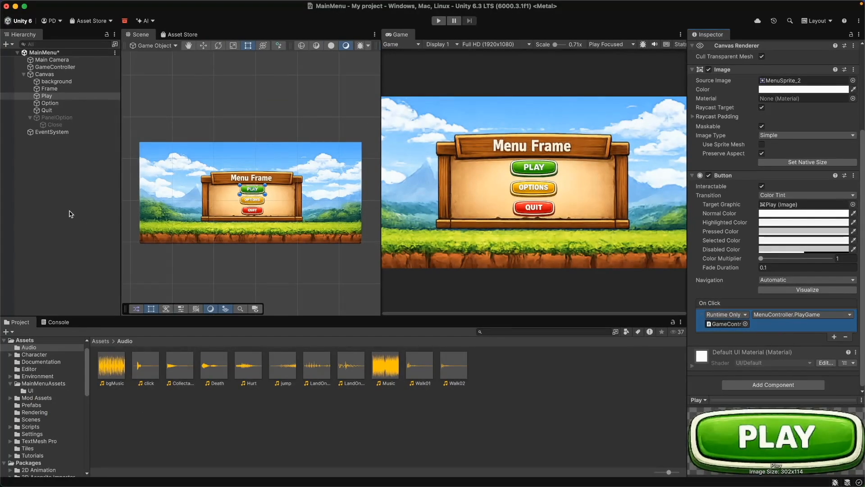
- Add an On Click event to the Option button that calls MenuController.OpenOptions on GameController
click(58, 103)
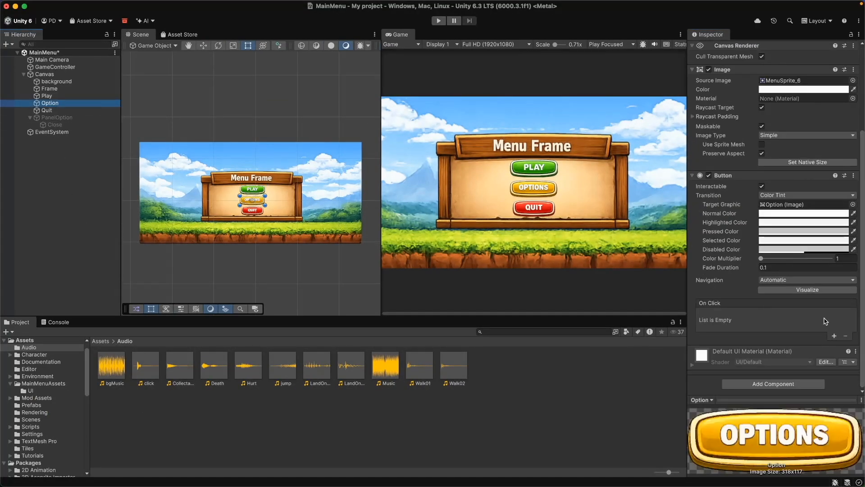
click(834, 336)
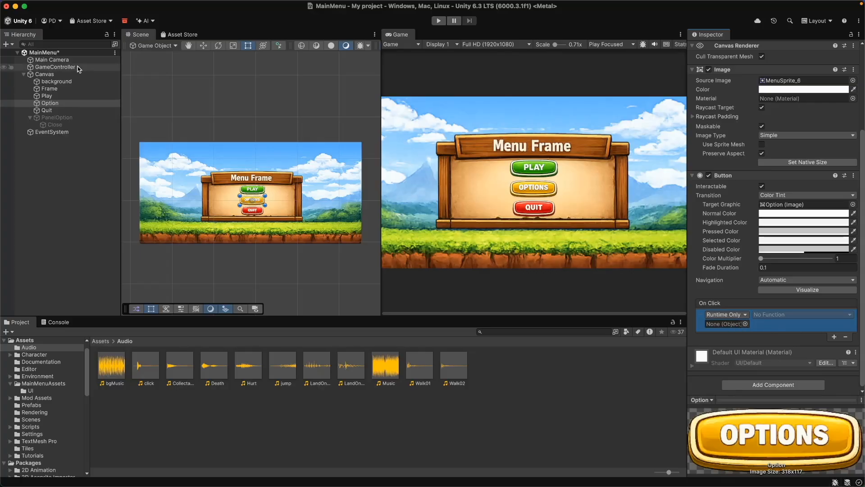
drag(79, 69, 722, 325)
click(768, 315)
mouse_move(789, 364)
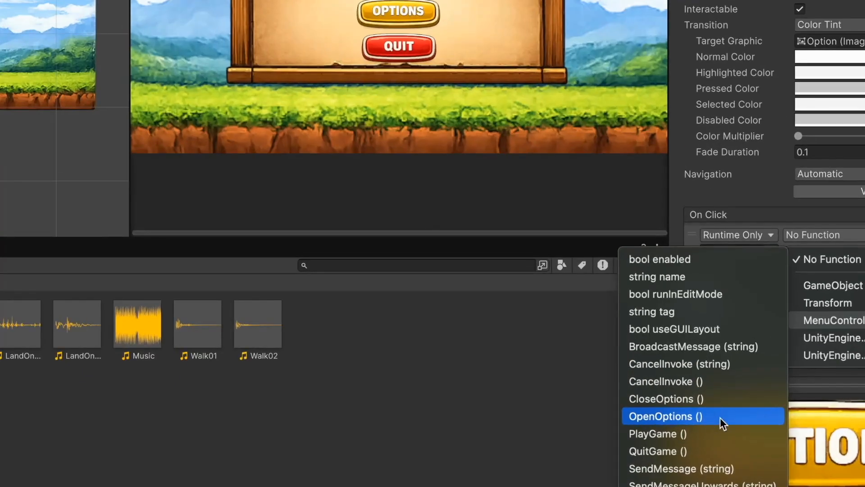
click(713, 422)
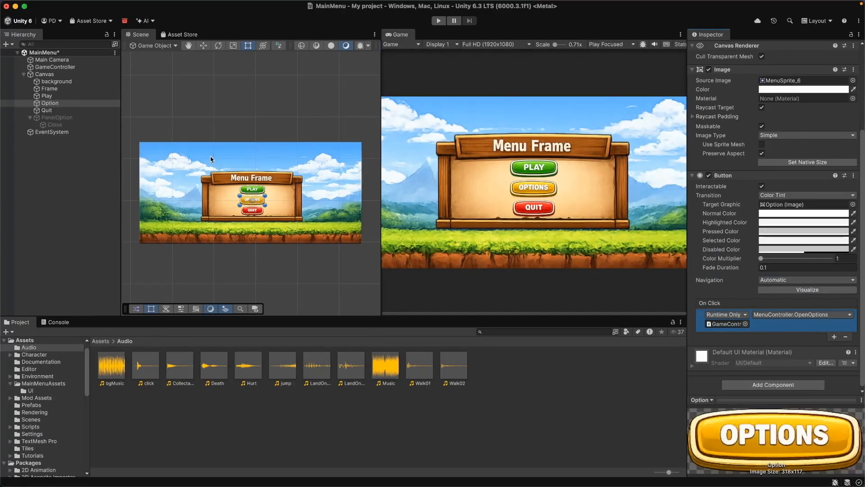
click(77, 170)
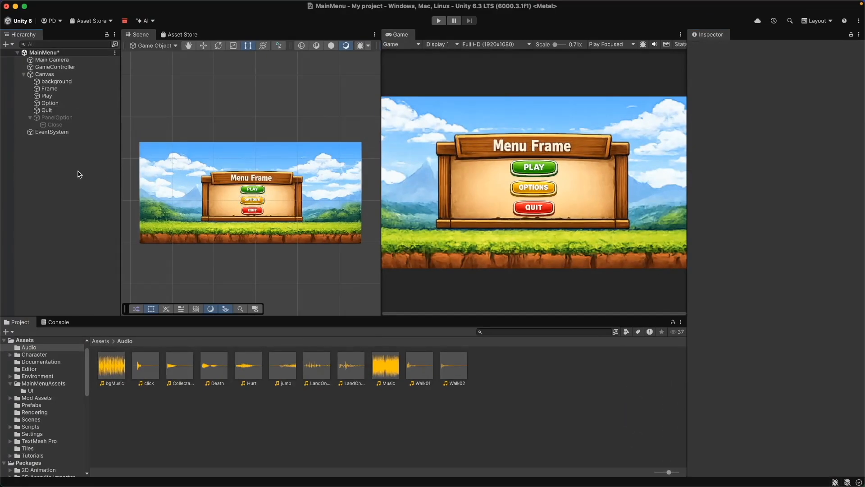
- Add an On Click event to the Quit button that calls MenuController.QuitGame on GameController
click(46, 110)
scroll(811, 316, down, 8)
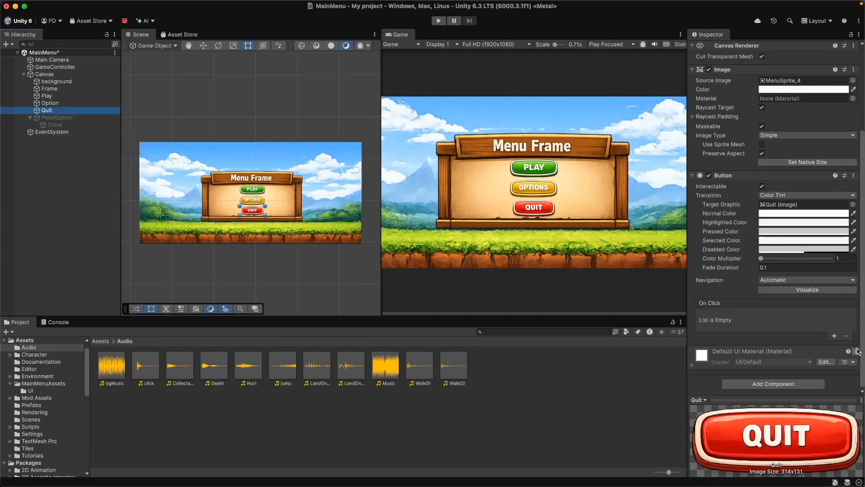
click(834, 336)
drag(63, 66, 725, 323)
click(802, 314)
mouse_move(777, 362)
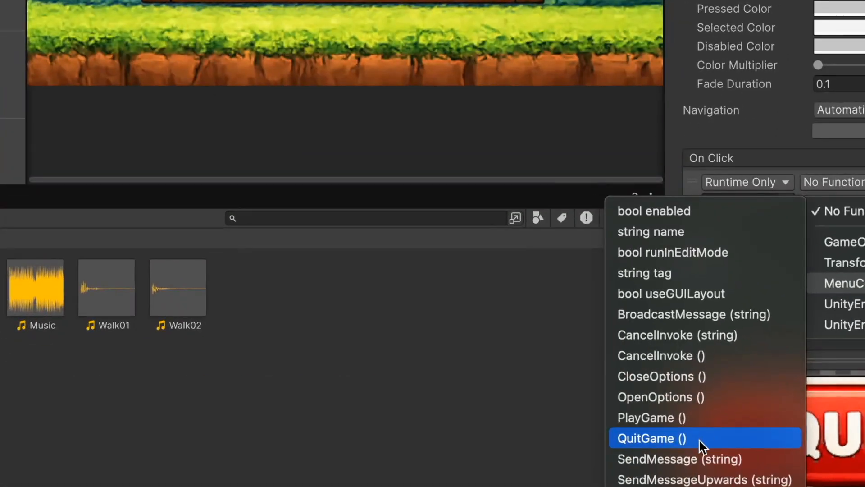
click(709, 438)
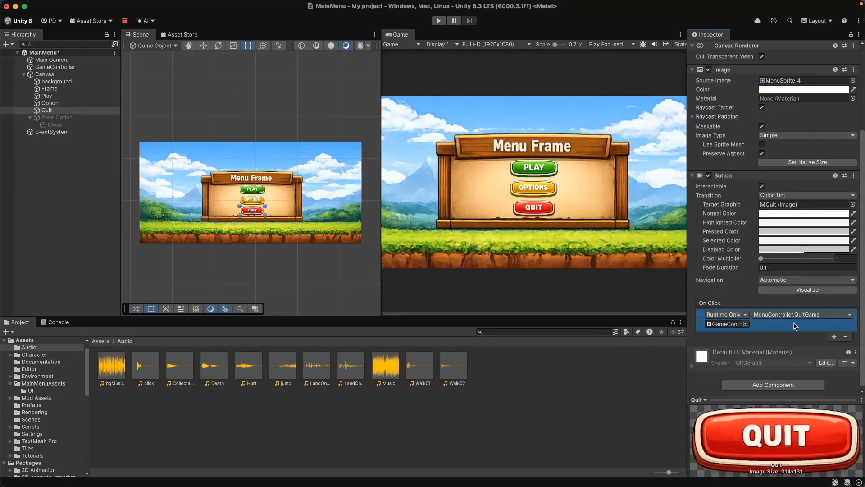
- Add an On Click event to PanelOption's Close button that calls MenuController.CloseOptions on GameController, and save the scene
click(57, 125)
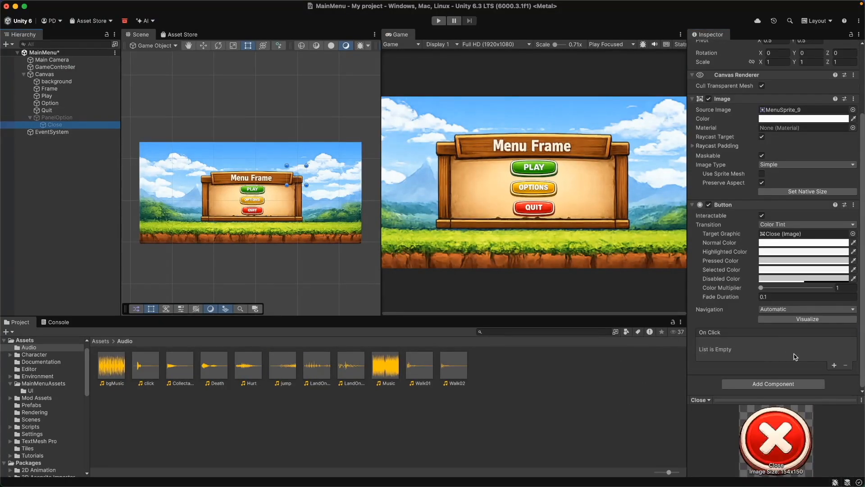
click(834, 365)
drag(56, 67, 726, 353)
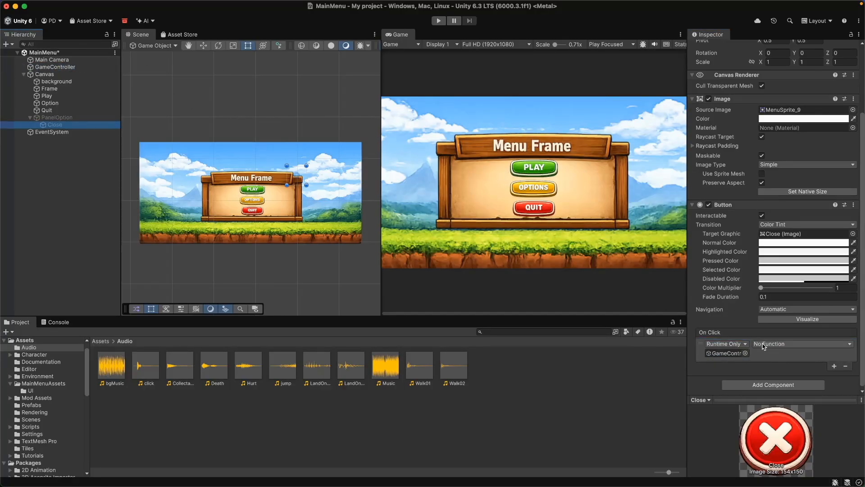
click(775, 343)
mouse_move(776, 392)
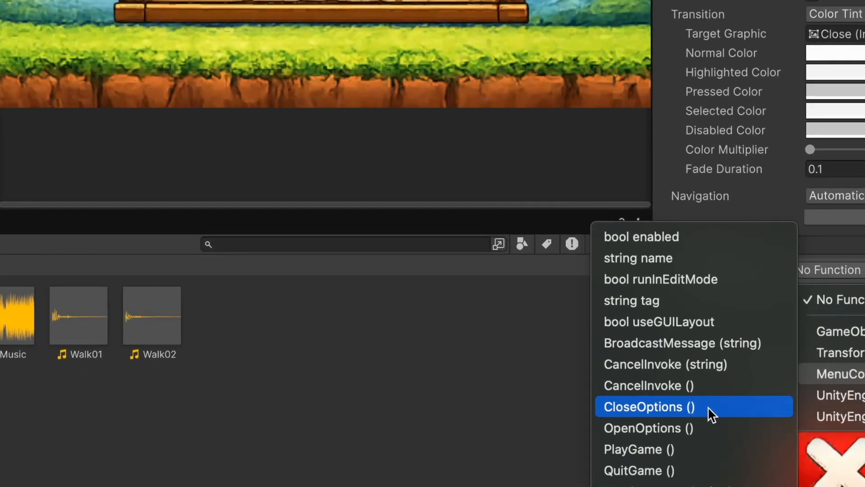
click(708, 407)
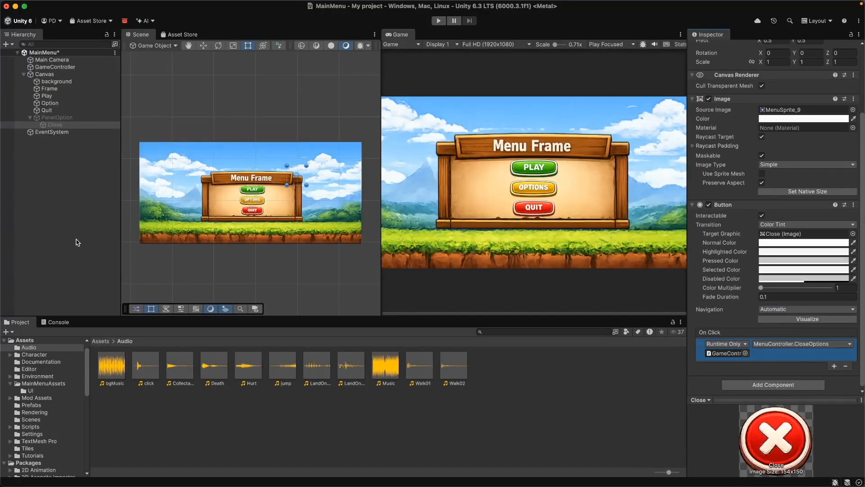
click(78, 242)
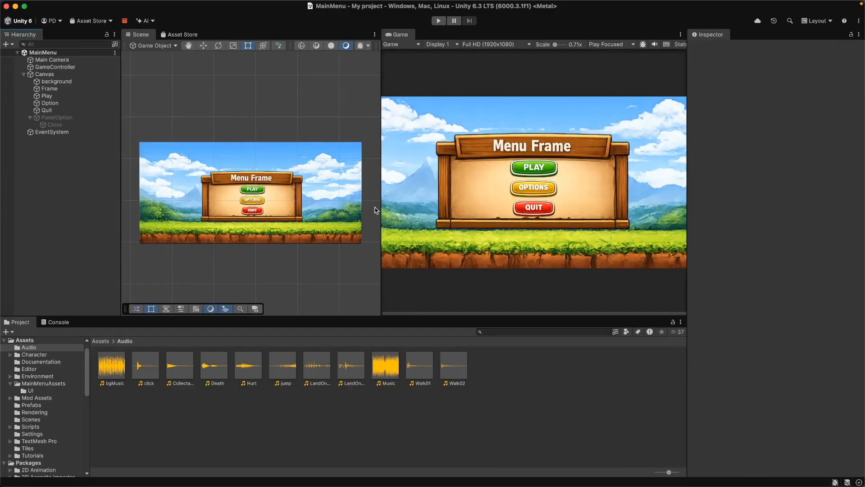
- Enlarge the Game view, run the menu and test the Play button by jumping the character through Level1
drag(381, 210, 319, 210)
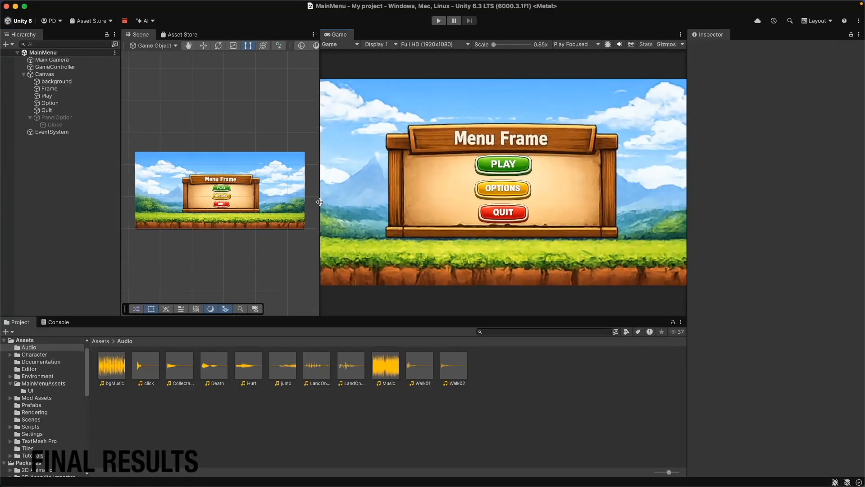
click(439, 21)
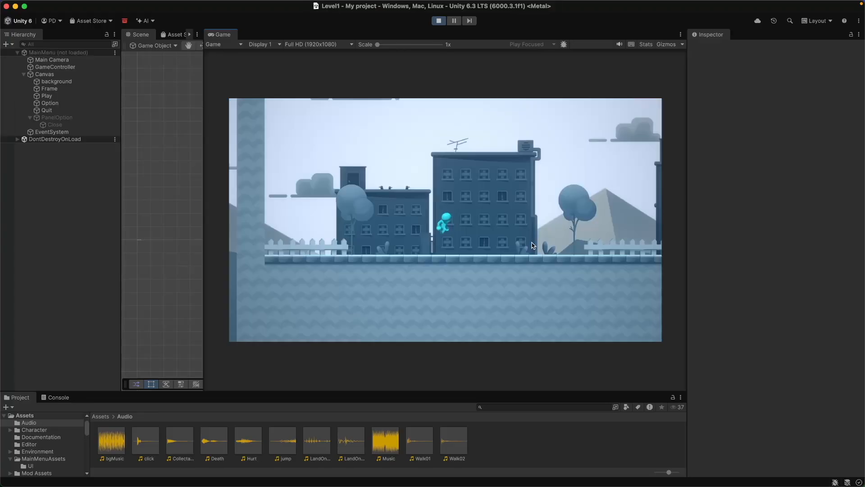
key(space)
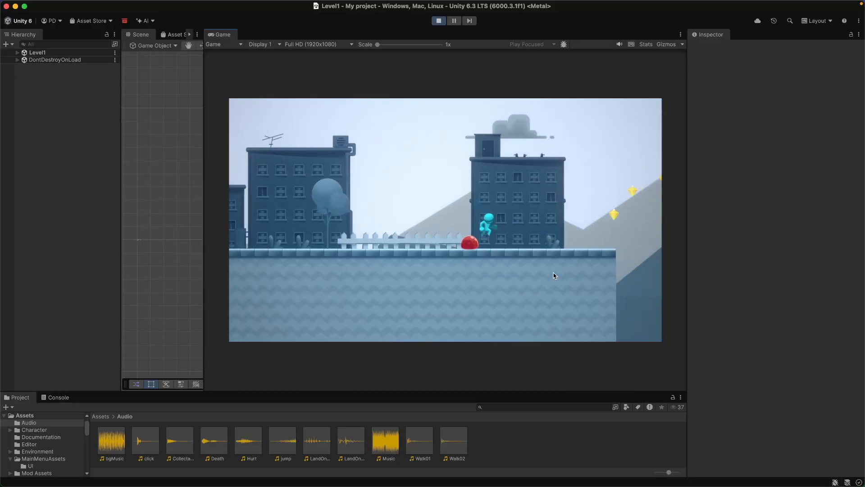
key(space)
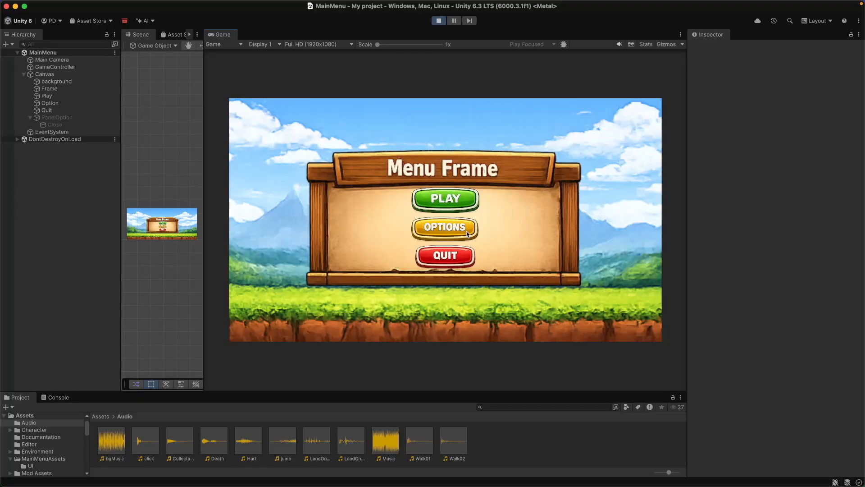
- Test the running menu by opening and closing the options panel and quitting with the Quit button
click(467, 234)
click(569, 178)
click(456, 258)
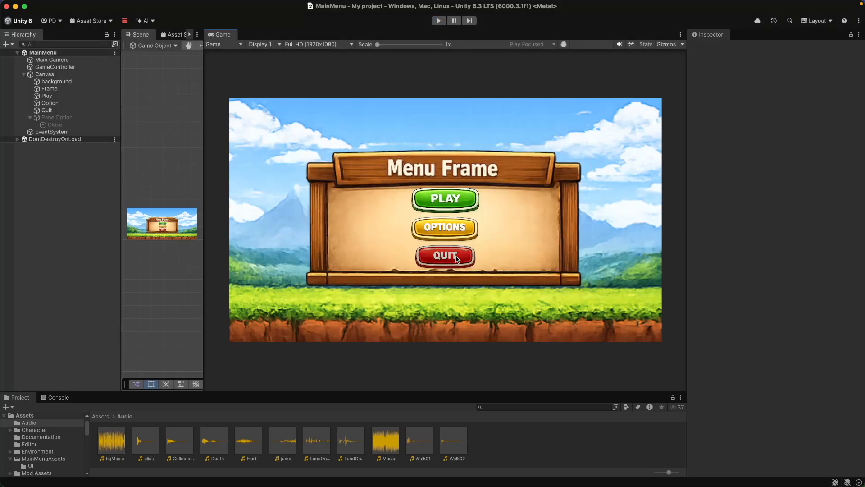